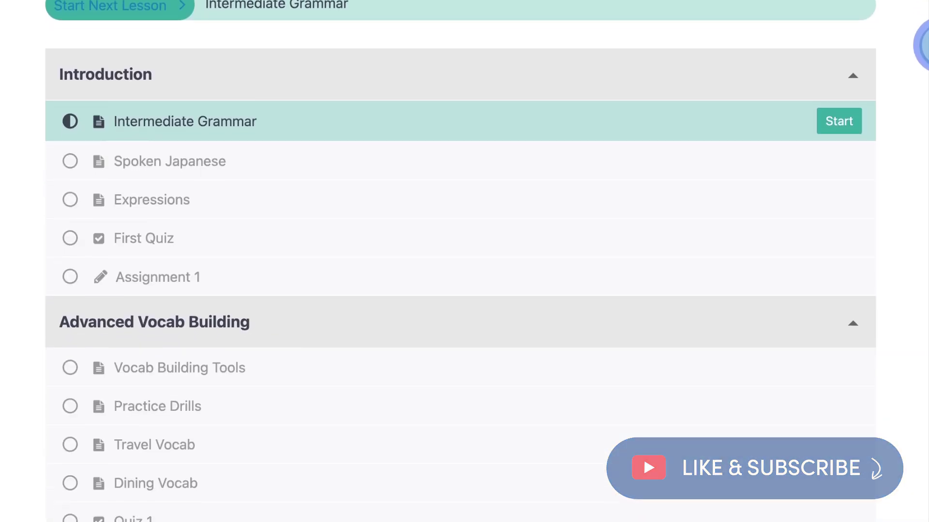
pyautogui.moveTo(925, 46); pyautogui.dragTo(924, 181)
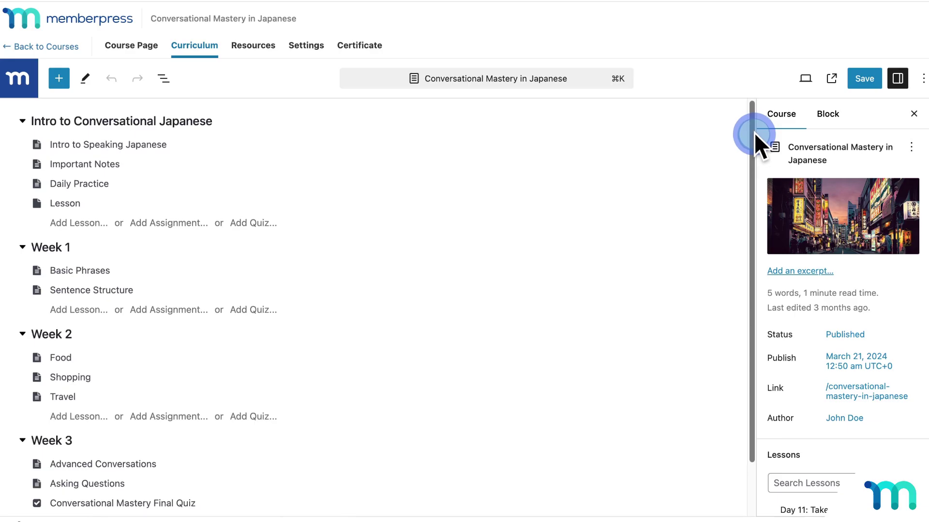
pyautogui.moveTo(754, 135); pyautogui.dragTo(762, 182)
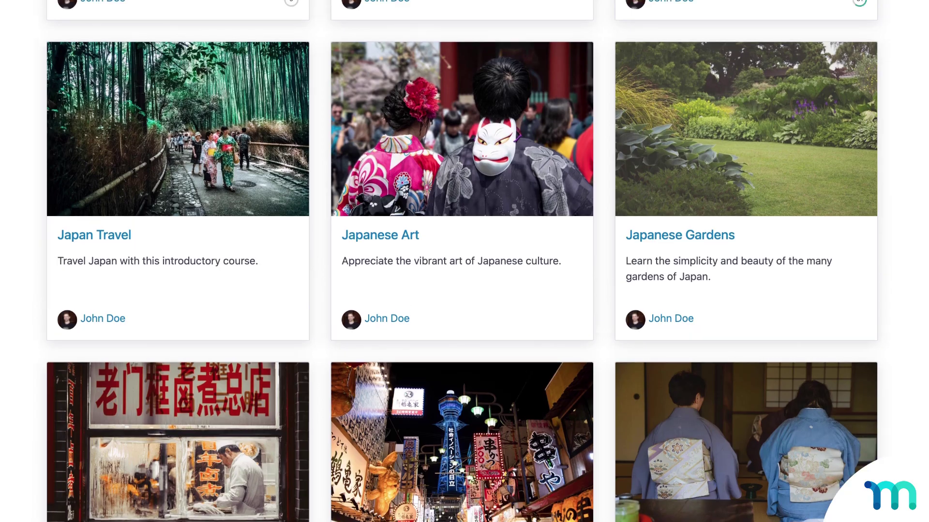
pyautogui.scroll(5, 461, 261)
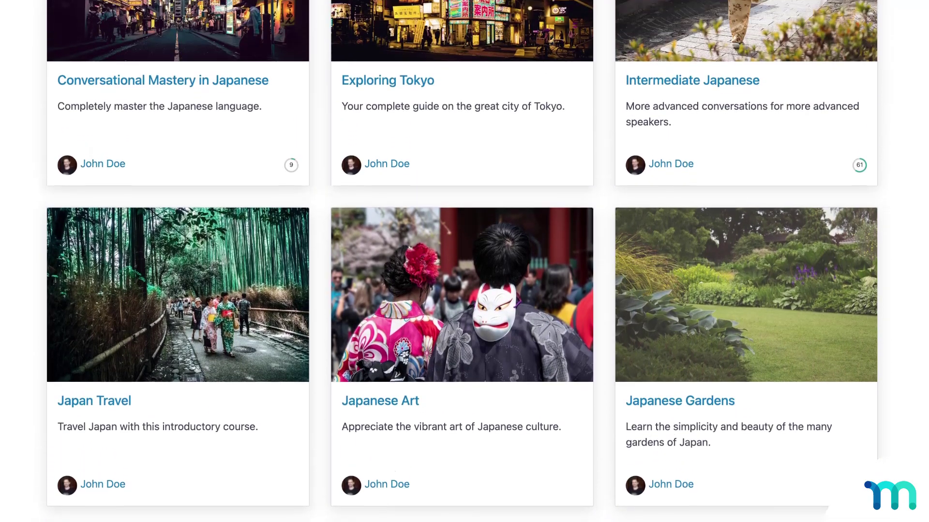
pyautogui.click(682, 67)
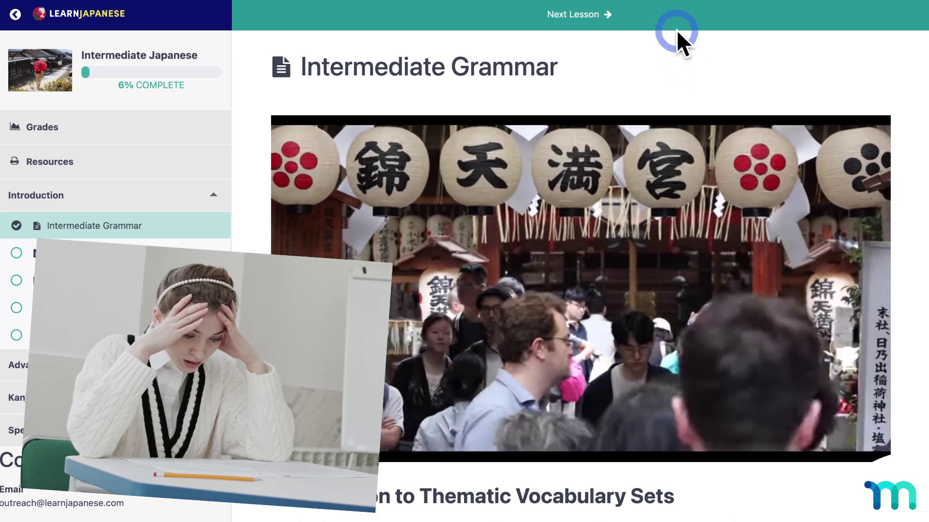
pyautogui.click(677, 33)
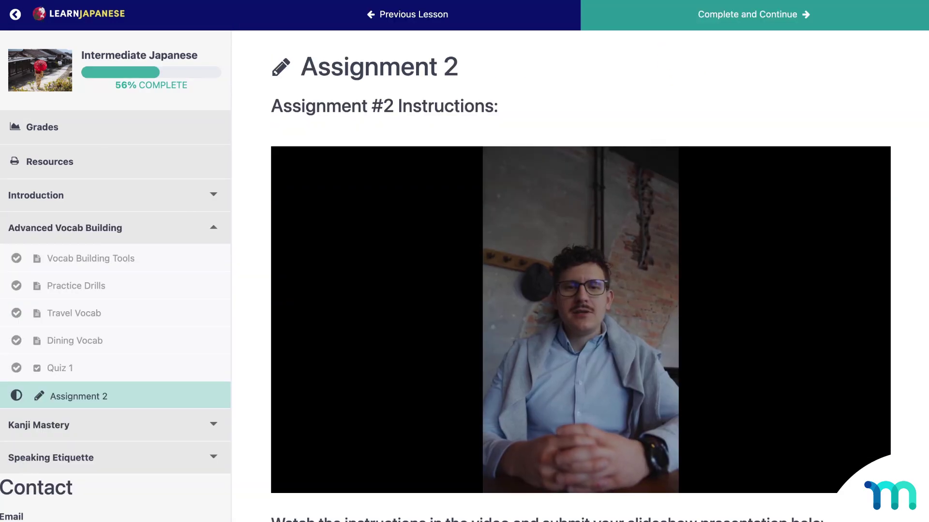
pyautogui.click(480, 182)
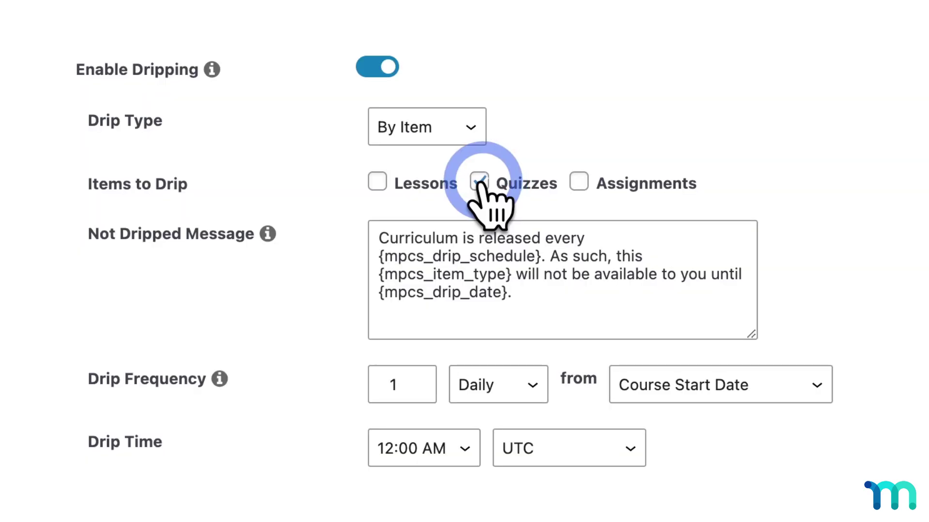
pyautogui.click(379, 183)
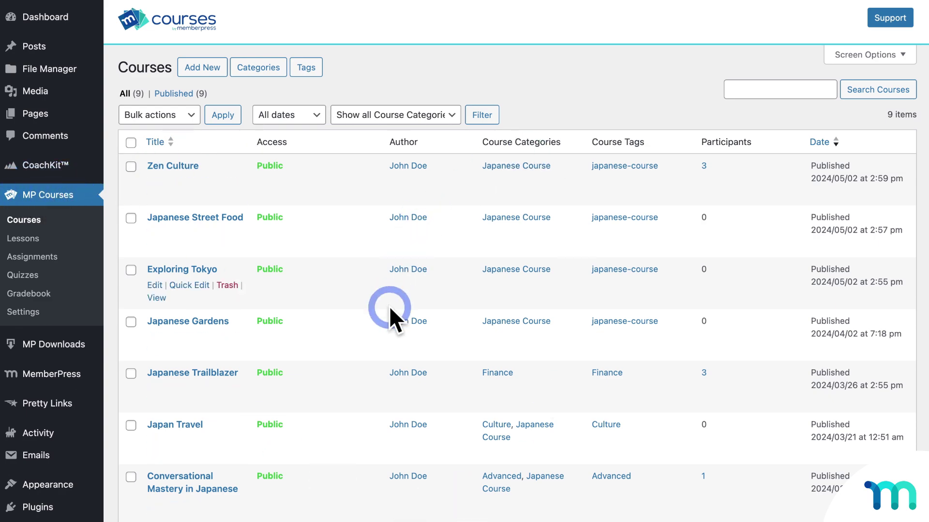
# Open the Intermediate Japanese course's curriculum and expand the Advanced Vocab Building and Kanji Mastery sections
pyautogui.scroll(-4, 369, 331)
pyautogui.click(188, 414)
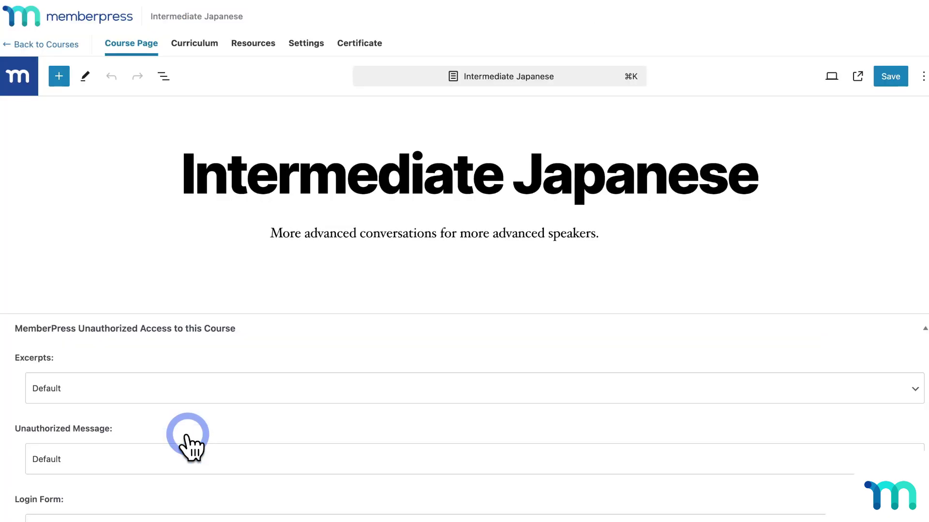
pyautogui.click(194, 44)
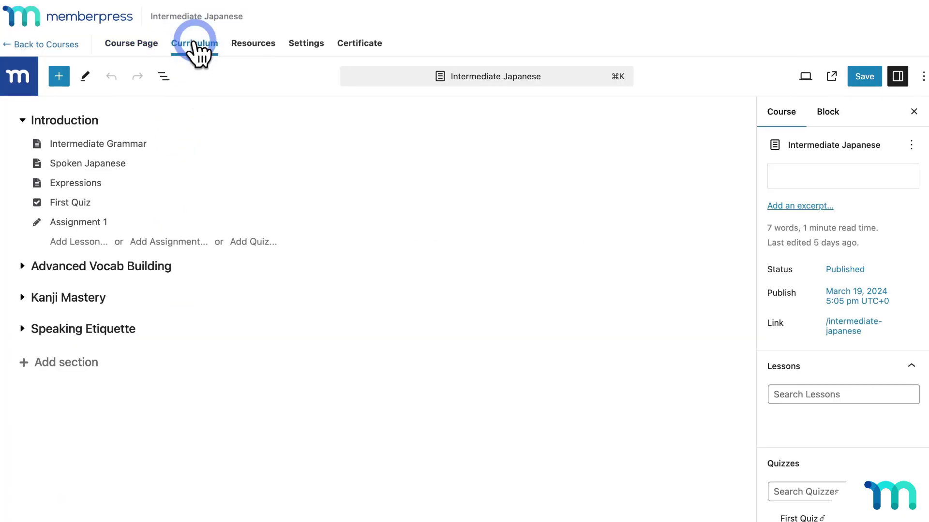
pyautogui.click(23, 266)
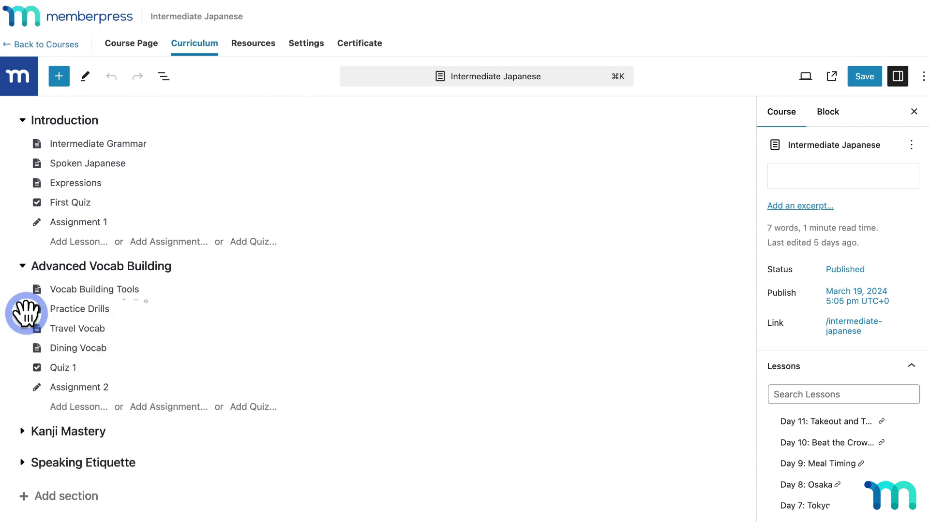
pyautogui.click(23, 431)
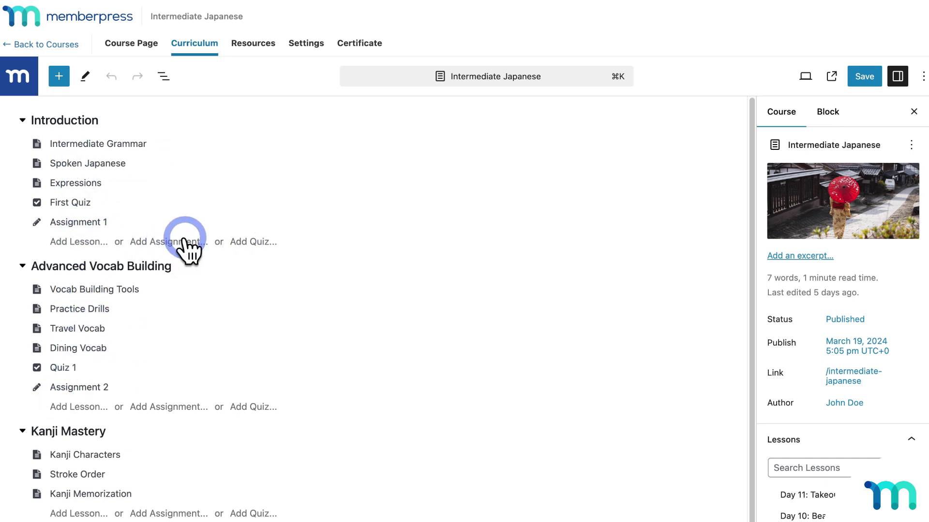
pyautogui.moveTo(472, 306)
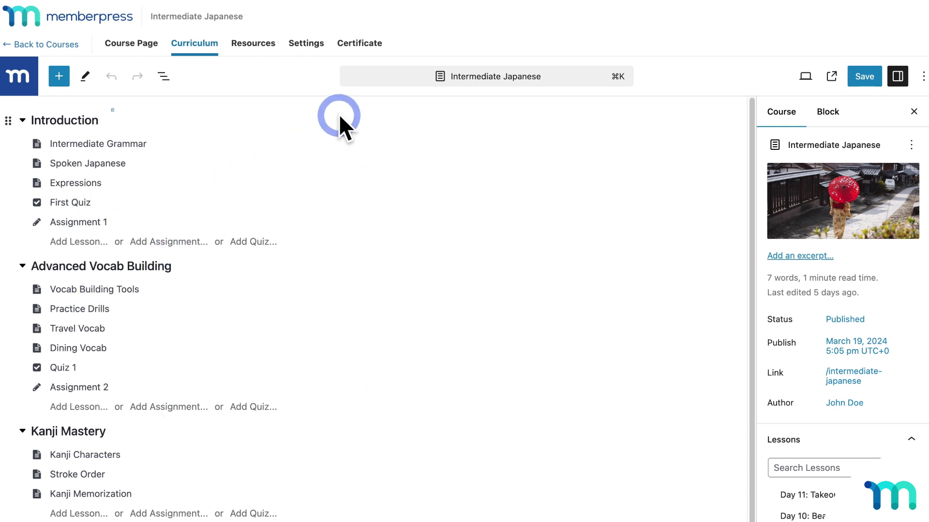
# Enable dripping in the course settings with the drip type By Section
pyautogui.click(302, 47)
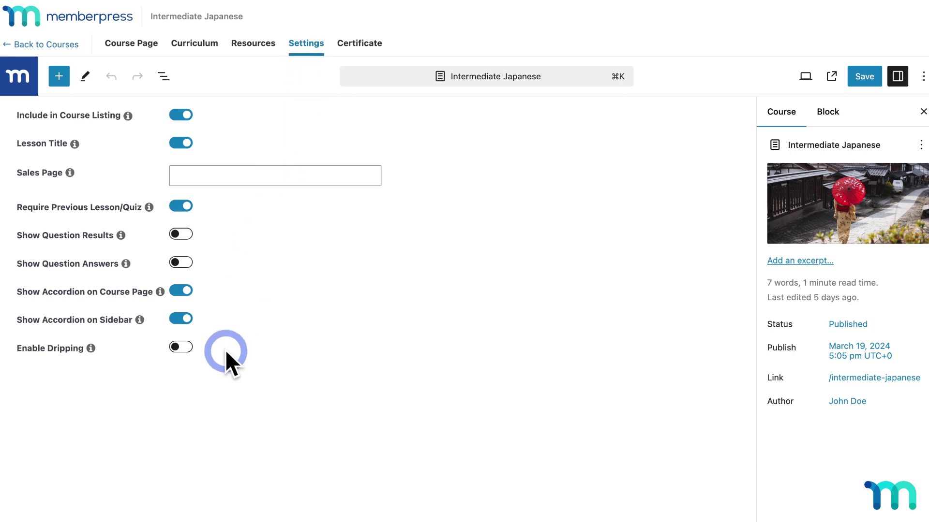
pyautogui.click(179, 347)
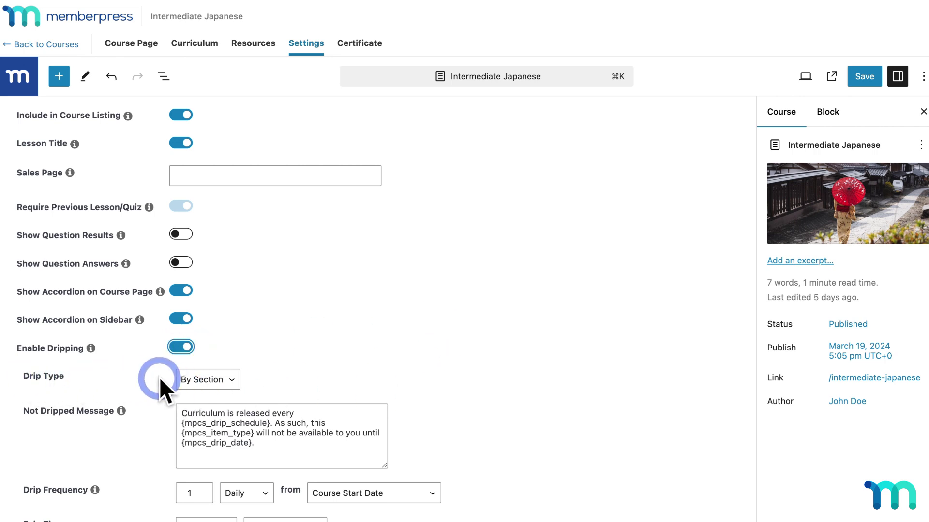
pyautogui.click(235, 380)
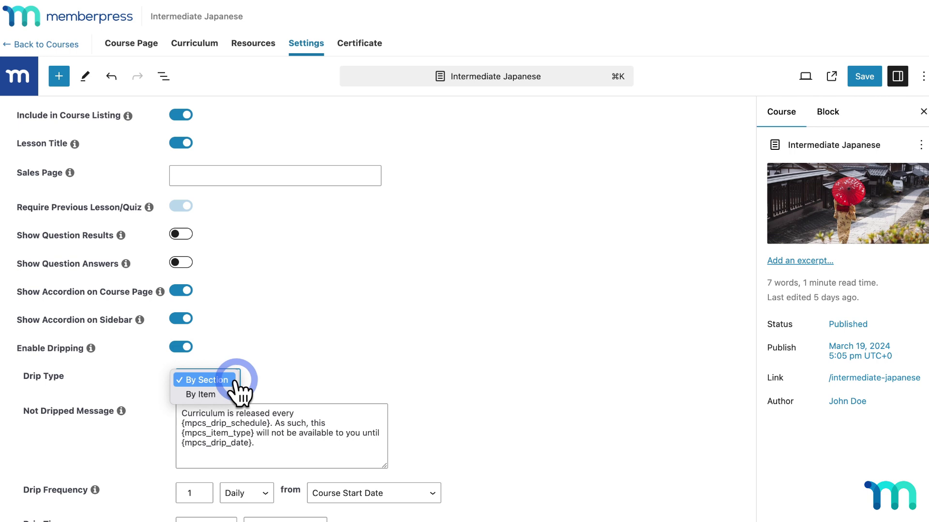
pyautogui.click(215, 381)
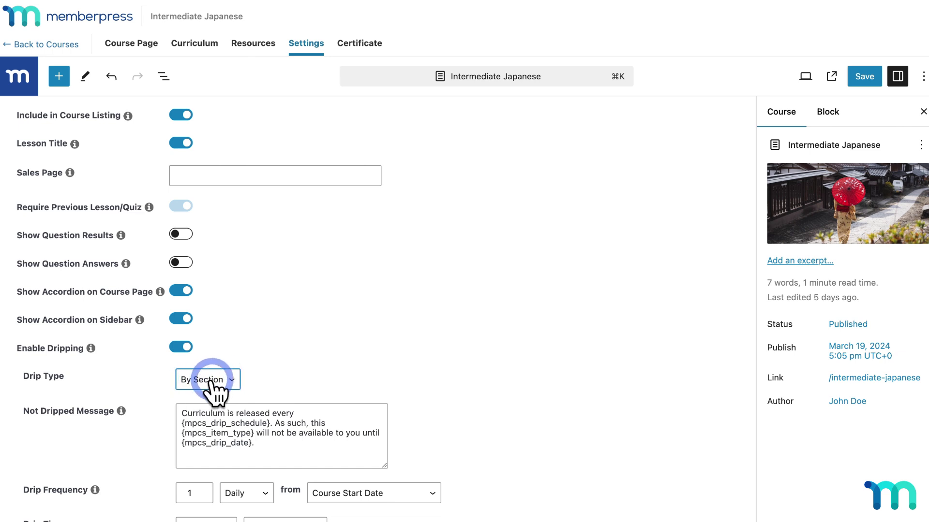
# Examine how the curriculum sections relate to the drip types offered in the course settings
pyautogui.click(203, 44)
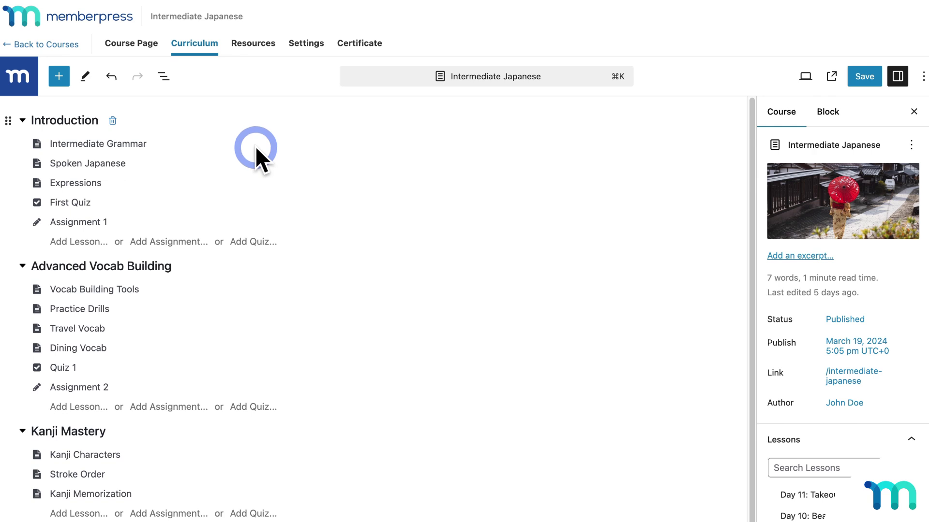
pyautogui.scroll(-1, 335, 266)
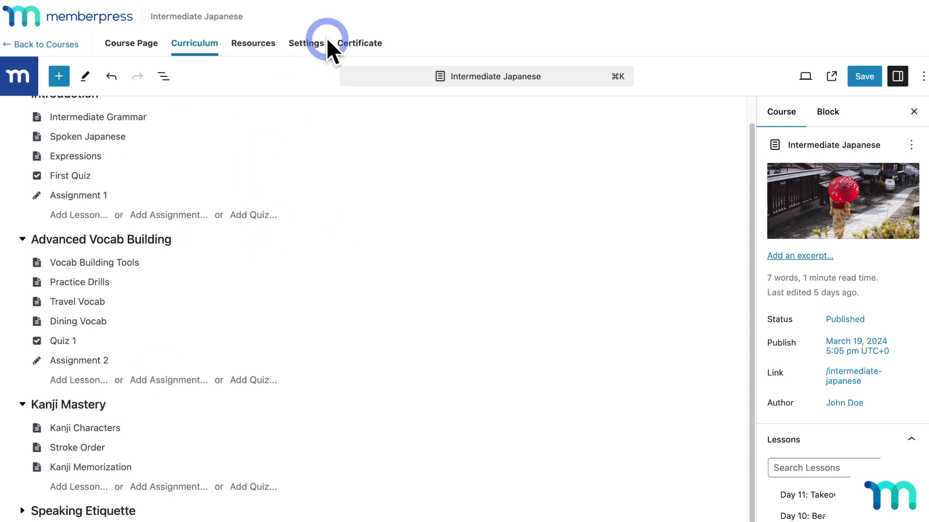
pyautogui.click(308, 43)
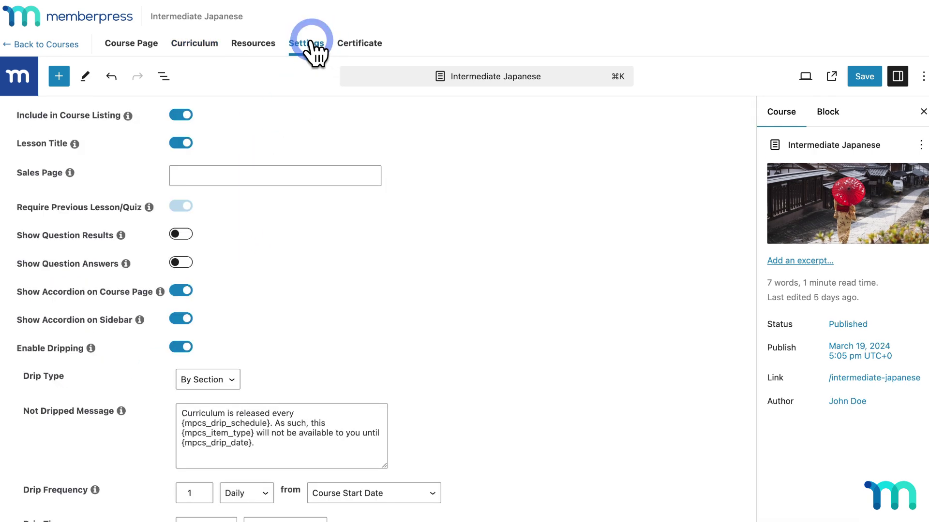
pyautogui.click(230, 381)
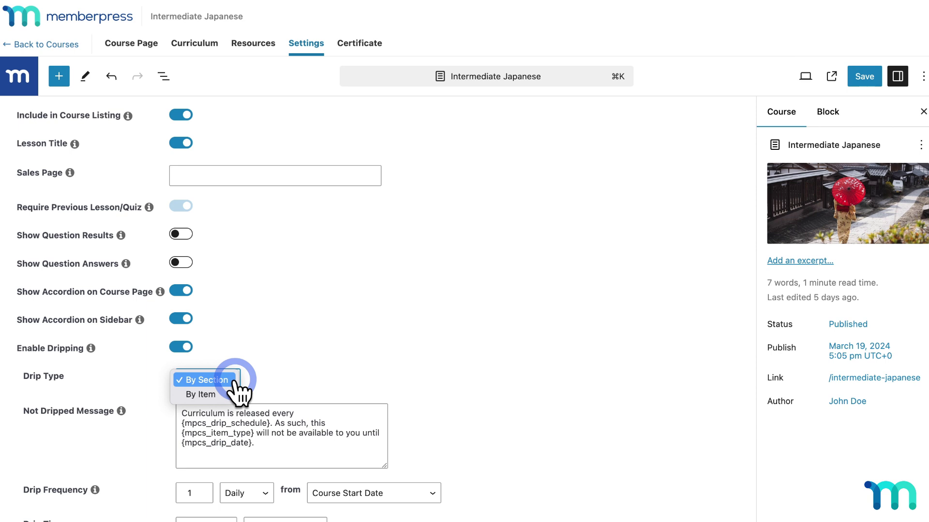
pyautogui.click(234, 381)
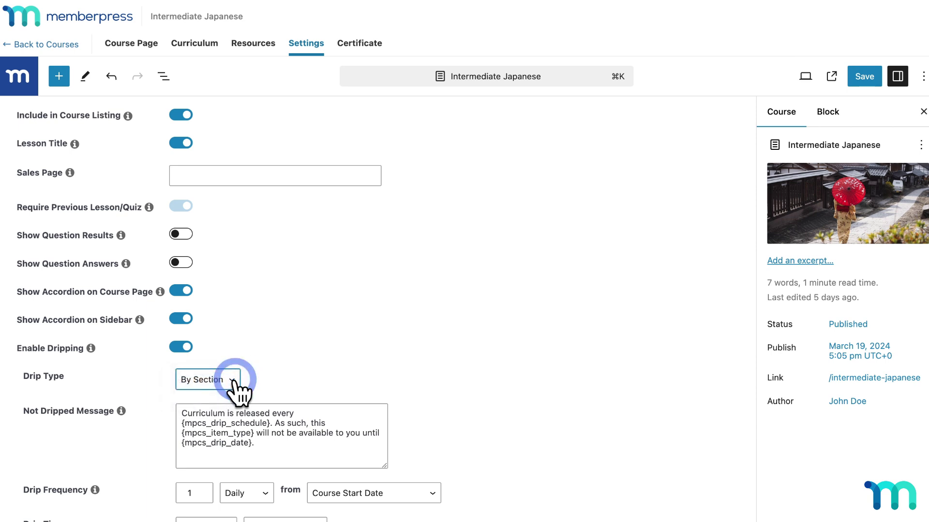
pyautogui.click(202, 45)
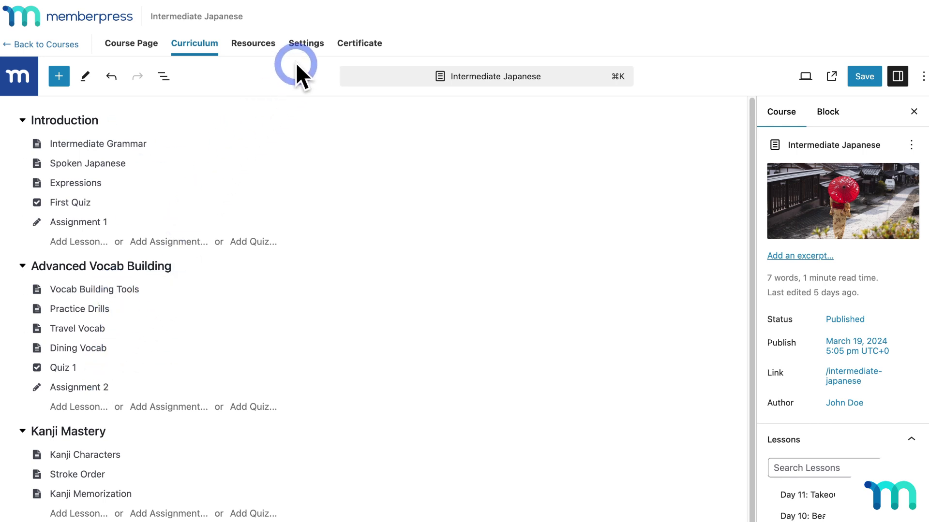
pyautogui.click(307, 44)
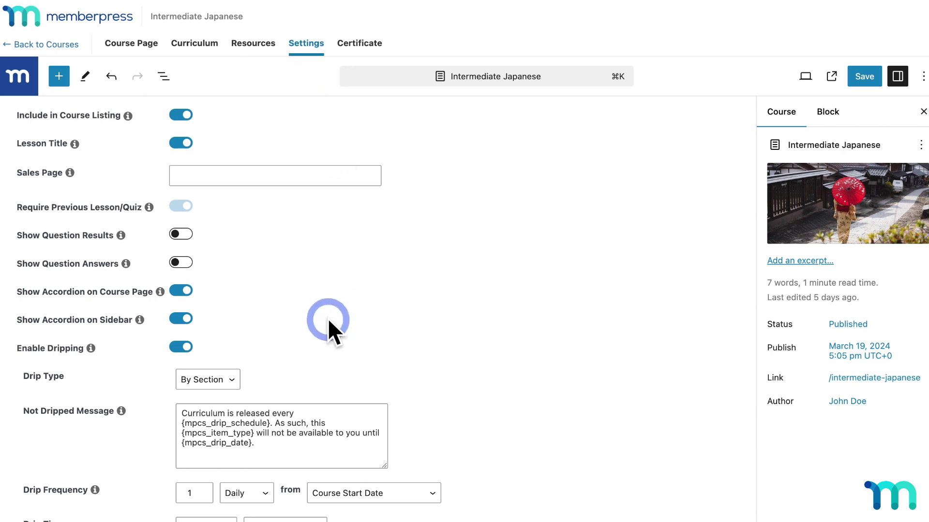
pyautogui.click(237, 380)
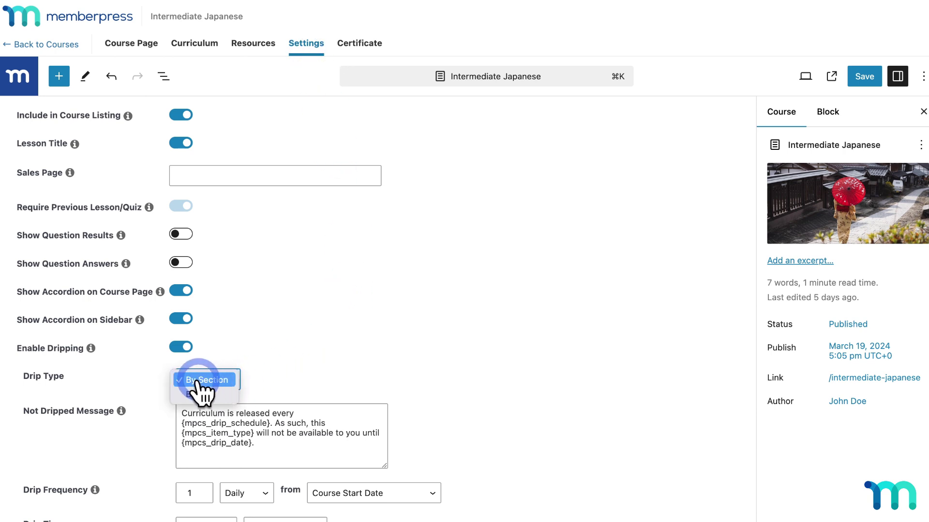
pyautogui.click(222, 382)
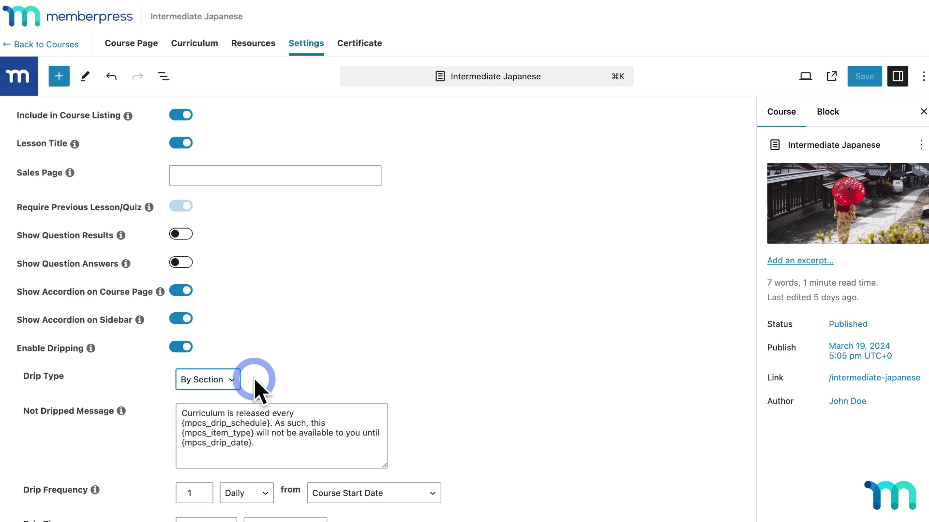
# Set the drip type to By Item and review the lessons, quizzes and assignments in the curriculum
pyautogui.click(237, 381)
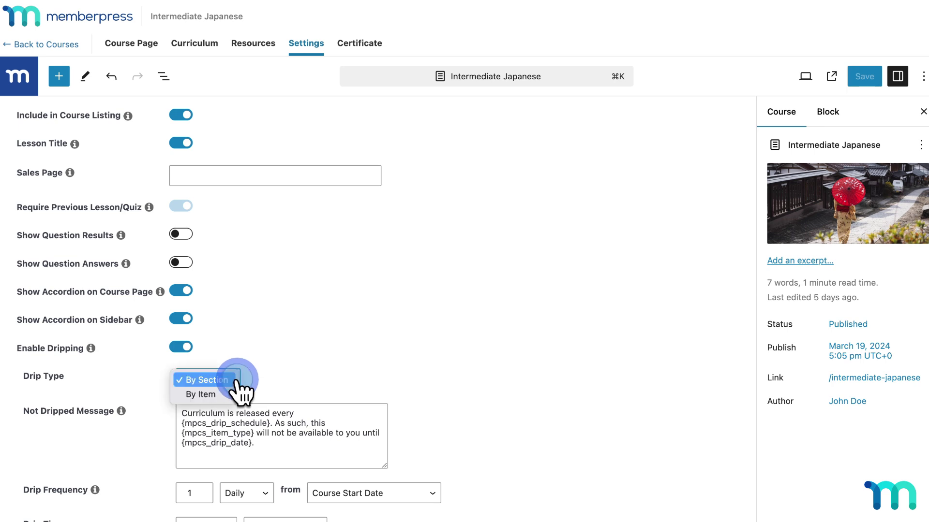
pyautogui.click(235, 394)
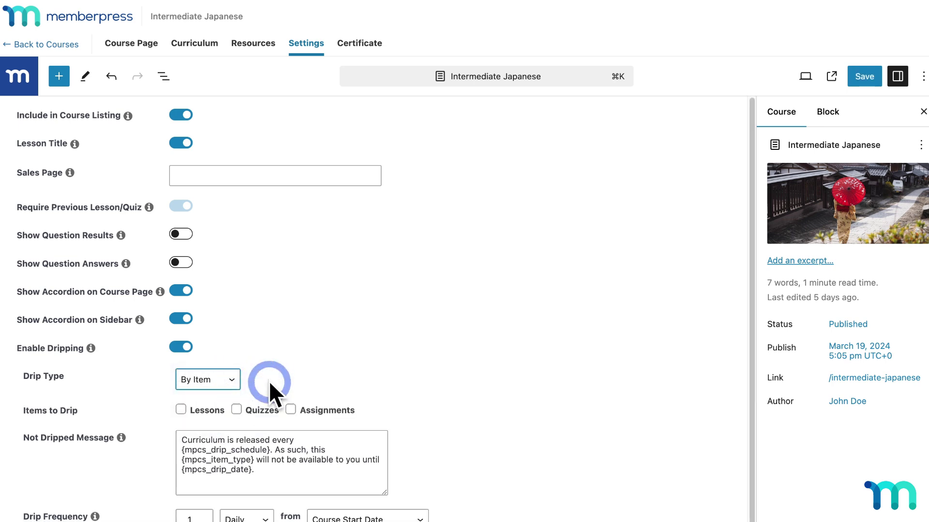
pyautogui.scroll(-1, 355, 358)
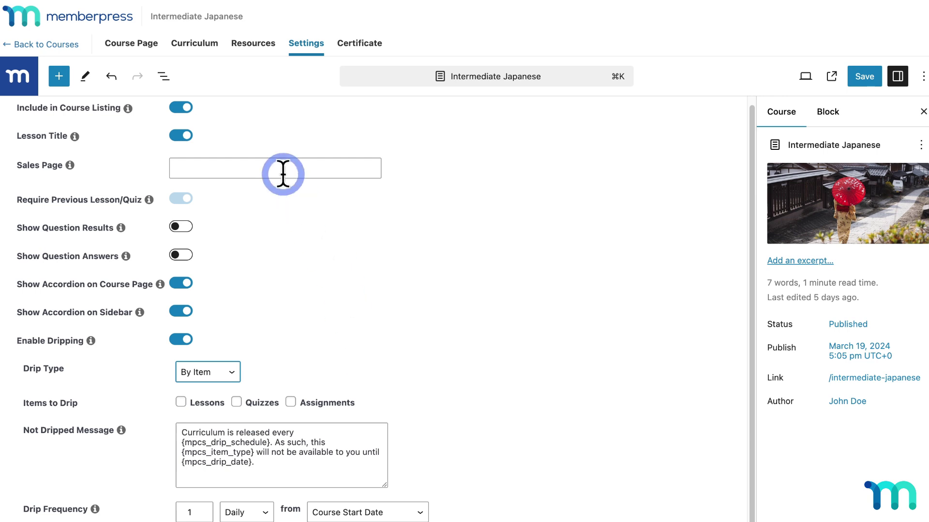
pyautogui.click(201, 46)
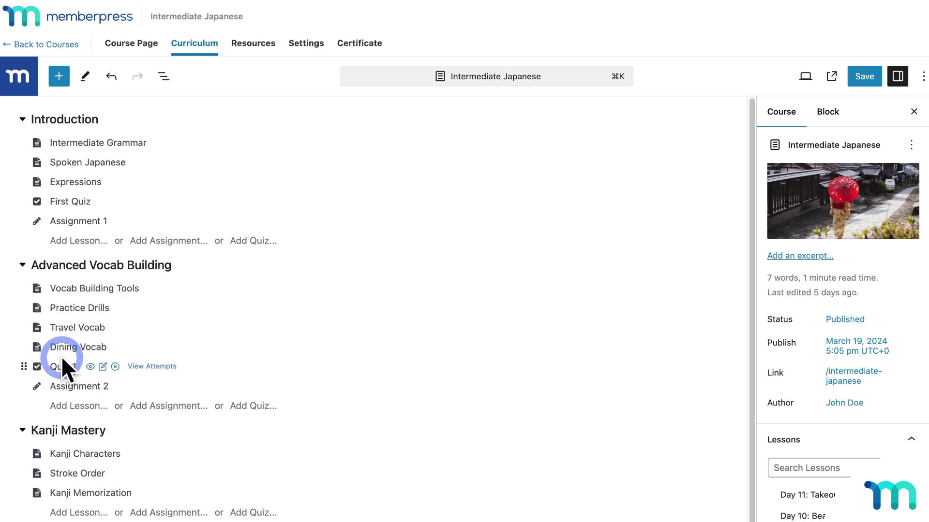
# Select Assignments, Quizzes and Lessons as the items to drip in the course settings
pyautogui.click(321, 43)
pyautogui.scroll(-3, 317, 275)
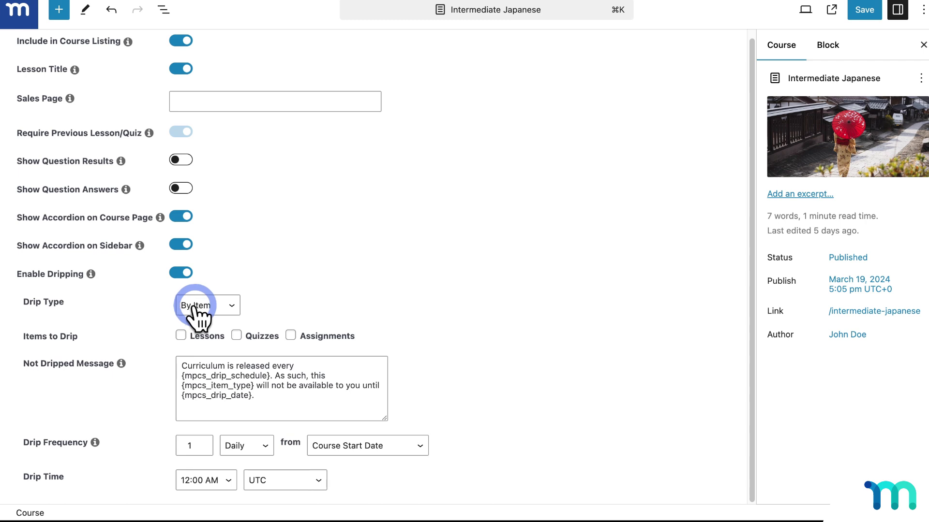
pyautogui.click(291, 335)
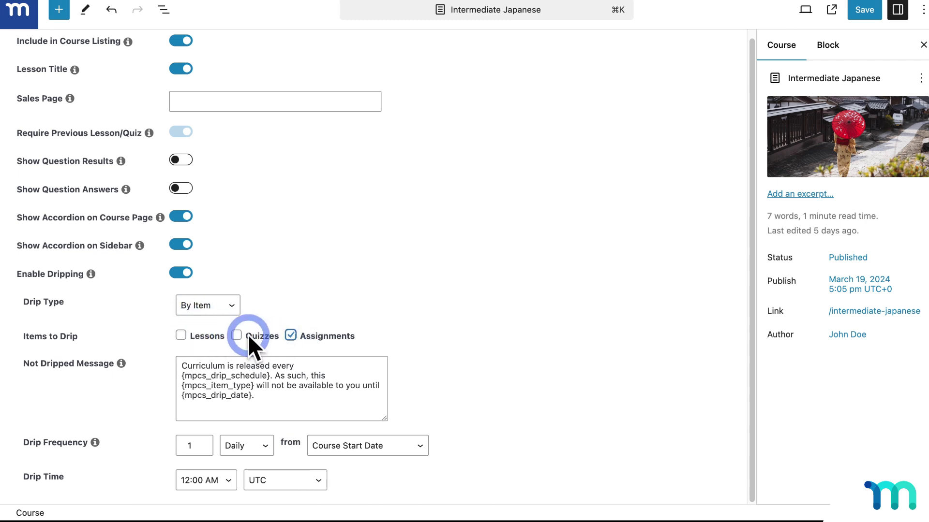
pyautogui.click(236, 336)
pyautogui.click(211, 336)
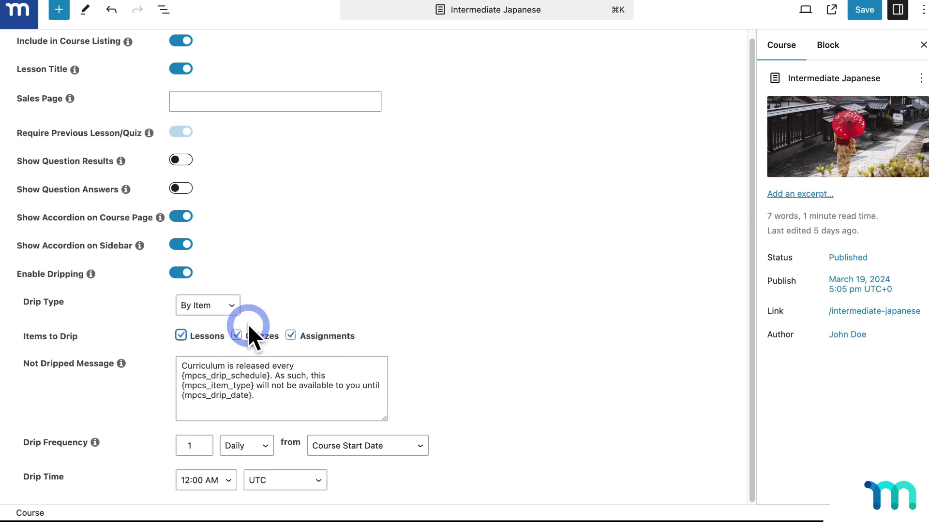
# Try dripping only Quizzes, and reselect Lessons and Assignments as items to drip
pyautogui.click(296, 337)
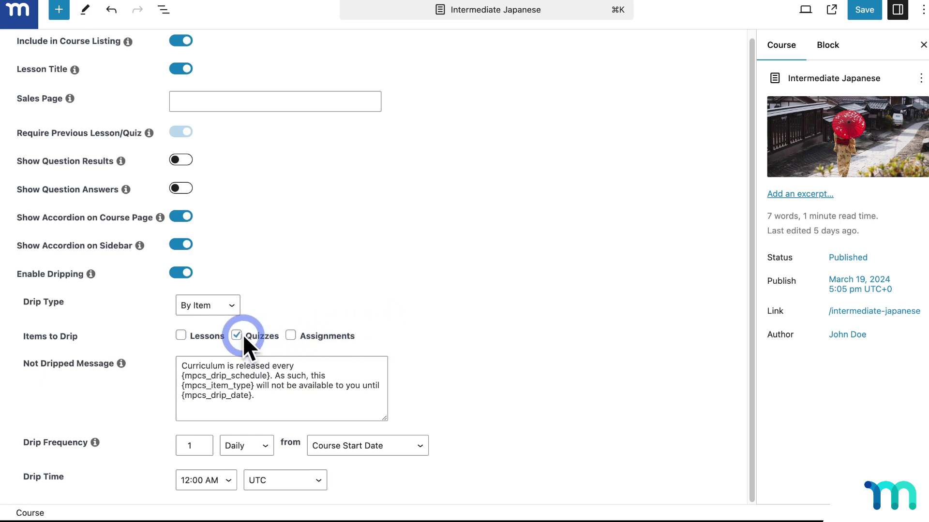
pyautogui.click(259, 337)
pyautogui.click(181, 336)
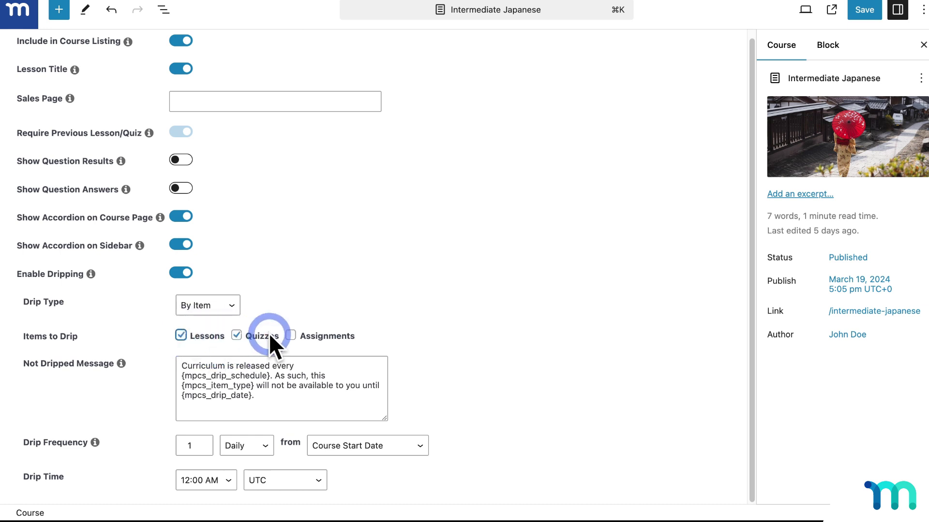
pyautogui.click(291, 336)
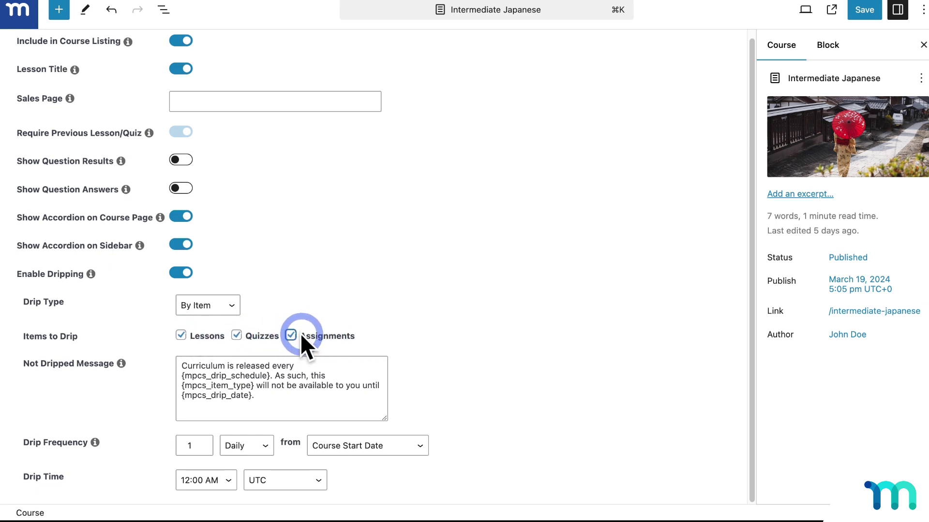
# Examine the schedule, item type and date placeholders in the Not Dripped Message, and read the help on its supported parameters
pyautogui.press('super+s')
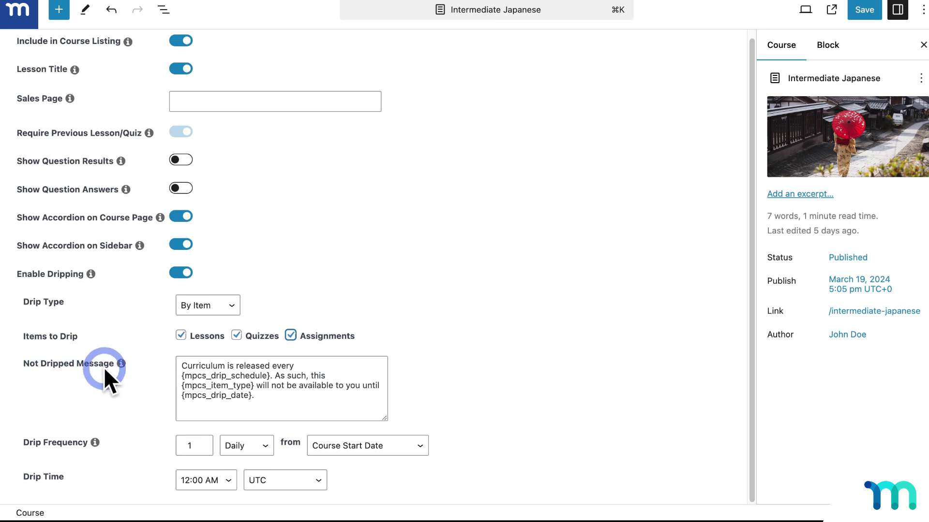
pyautogui.click(205, 374)
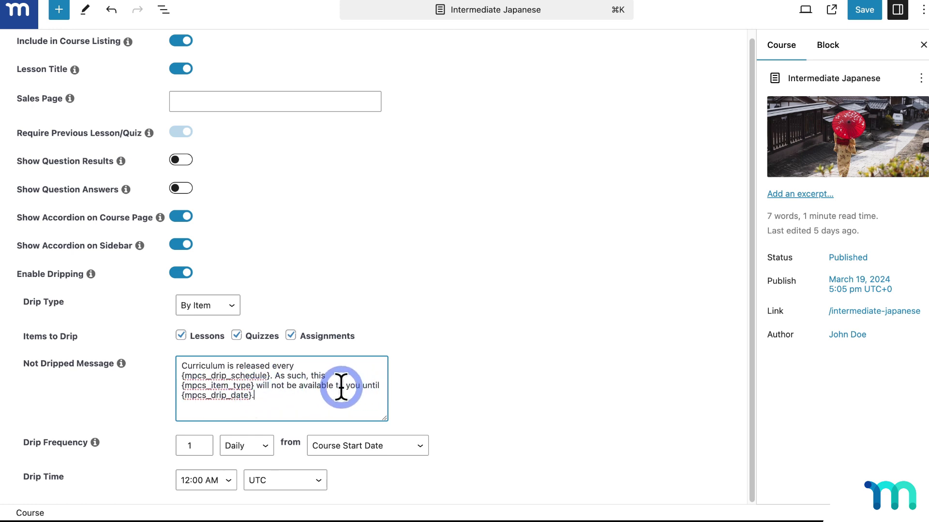
pyautogui.moveTo(271, 376); pyautogui.dragTo(185, 376)
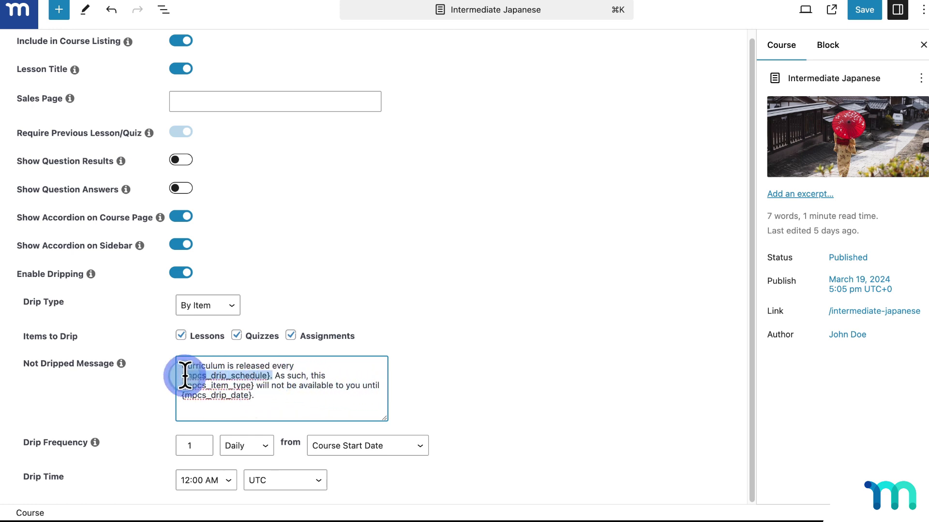
pyautogui.click(246, 385)
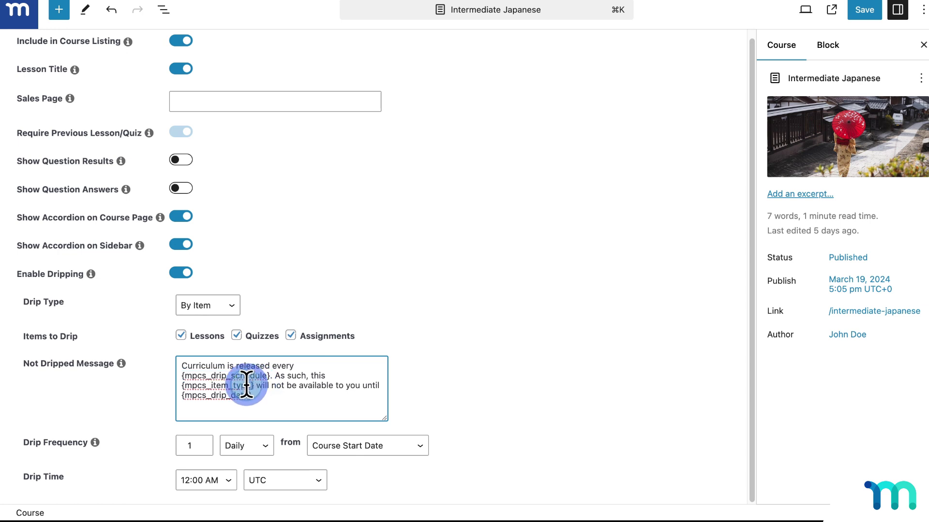
pyautogui.moveTo(254, 386); pyautogui.dragTo(184, 386)
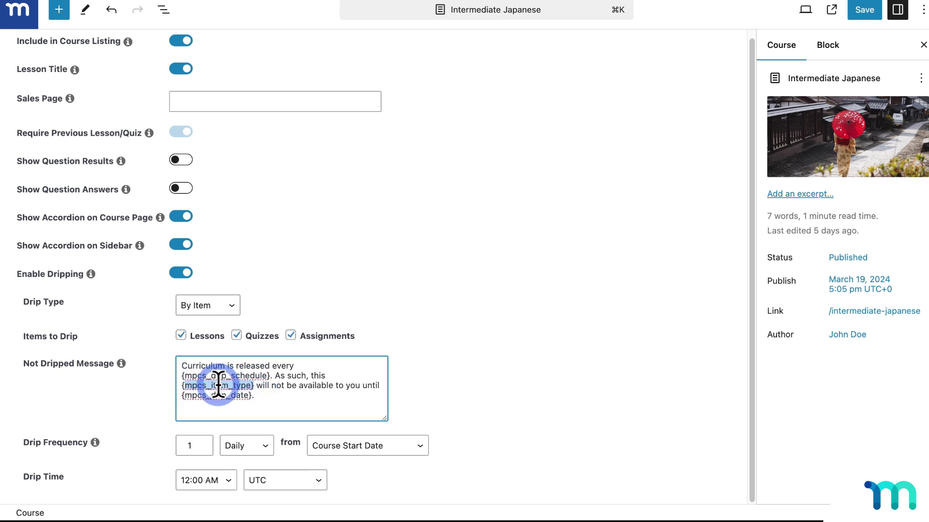
pyautogui.moveTo(184, 395); pyautogui.dragTo(251, 395)
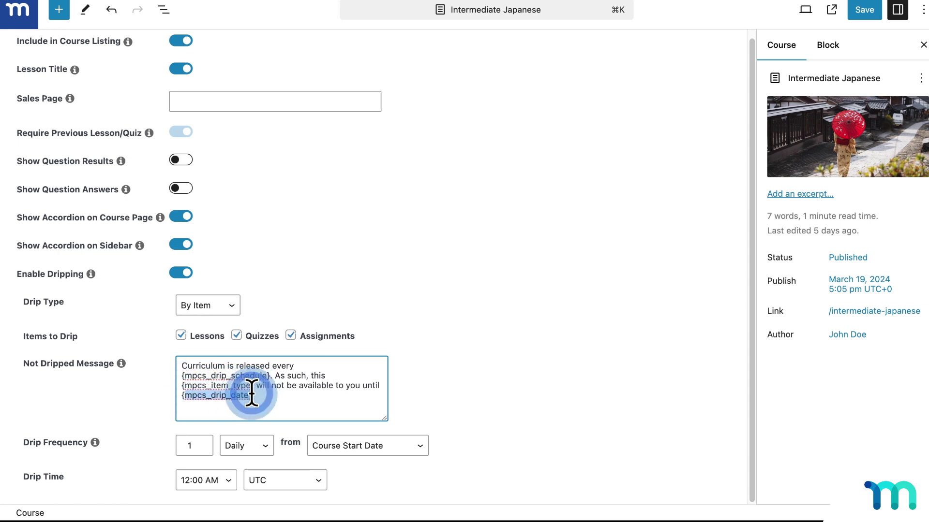
pyautogui.click(288, 393)
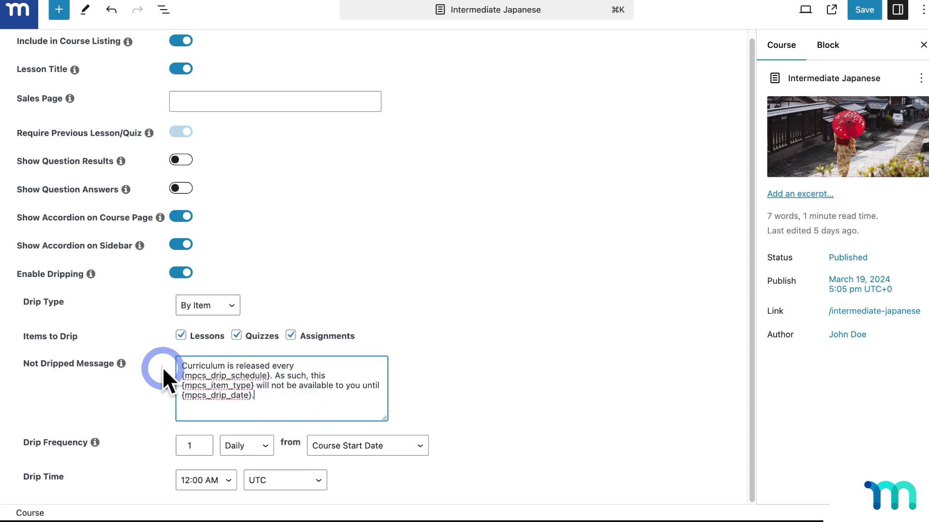
pyautogui.click(120, 363)
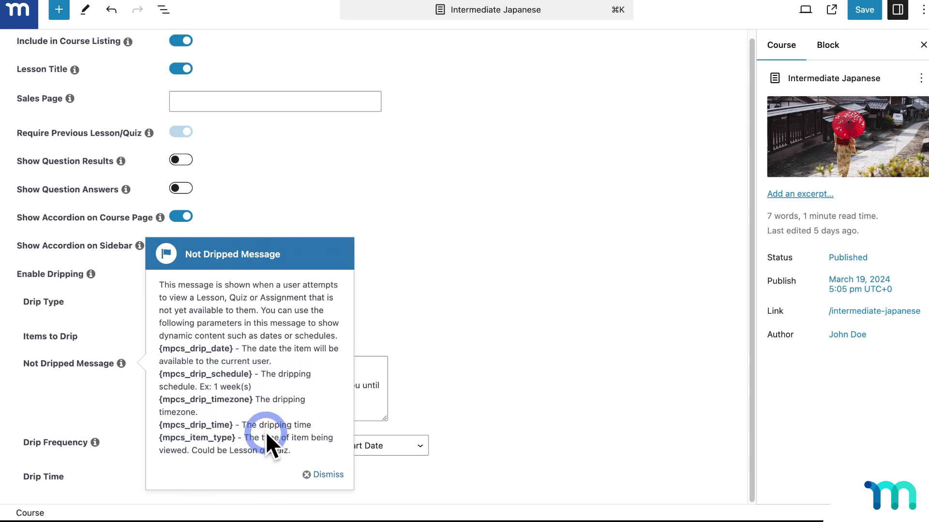
pyautogui.click(333, 475)
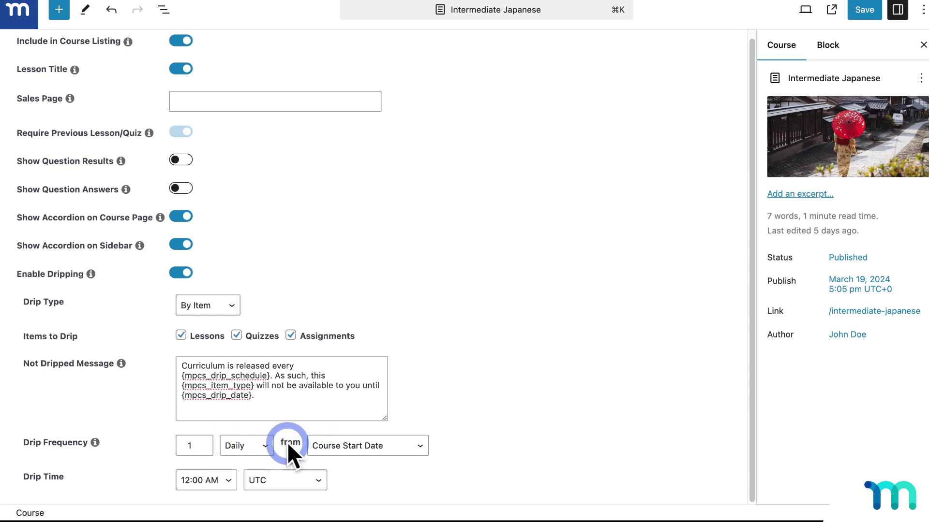
# Review the drip frequency units, keep Daily, and try raising the interval to 5
pyautogui.click(263, 448)
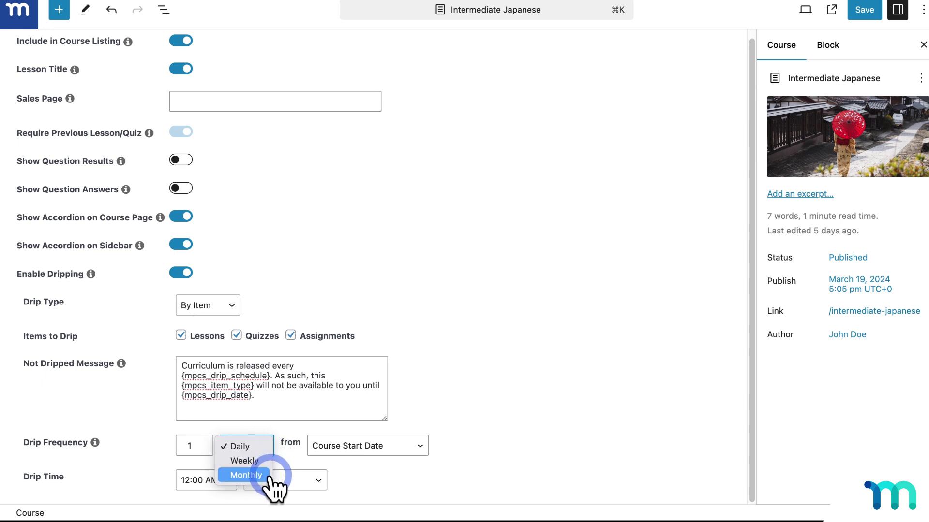
pyautogui.click(242, 447)
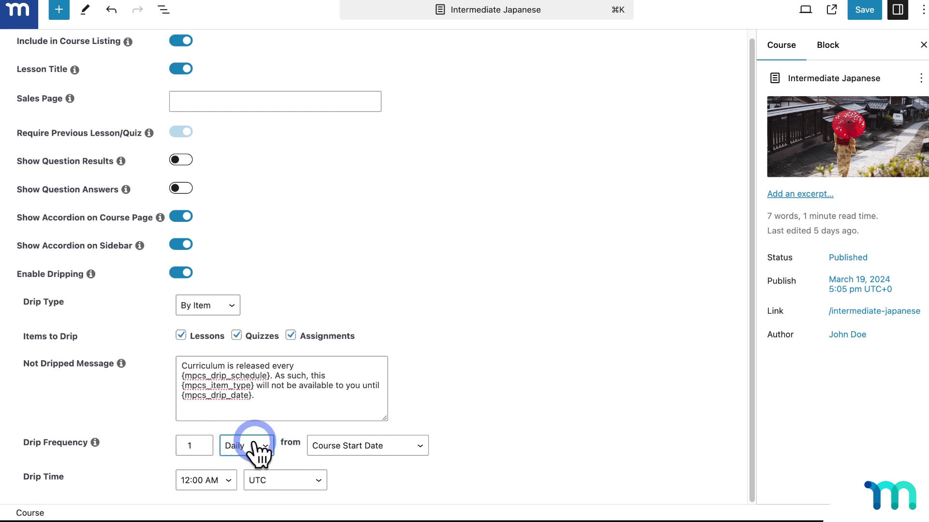
pyautogui.click(203, 443)
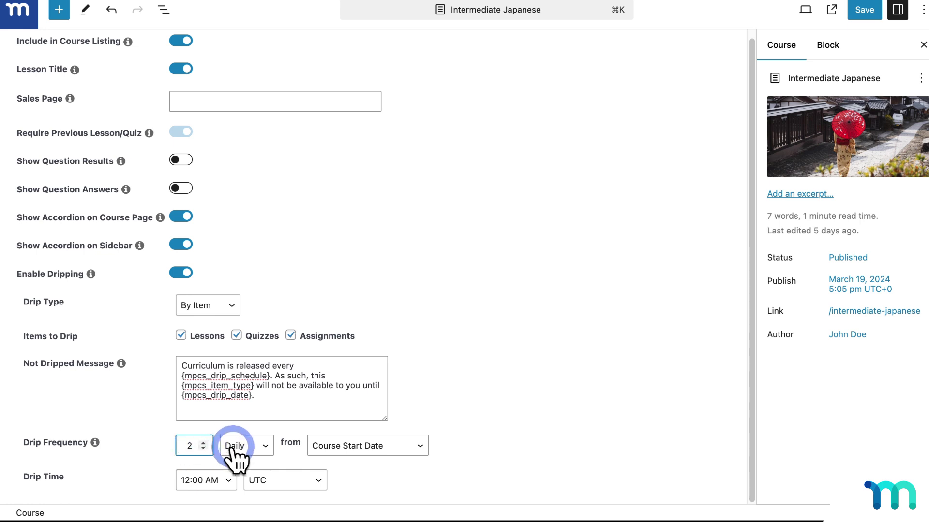
pyautogui.click(202, 443)
pyautogui.click(202, 442)
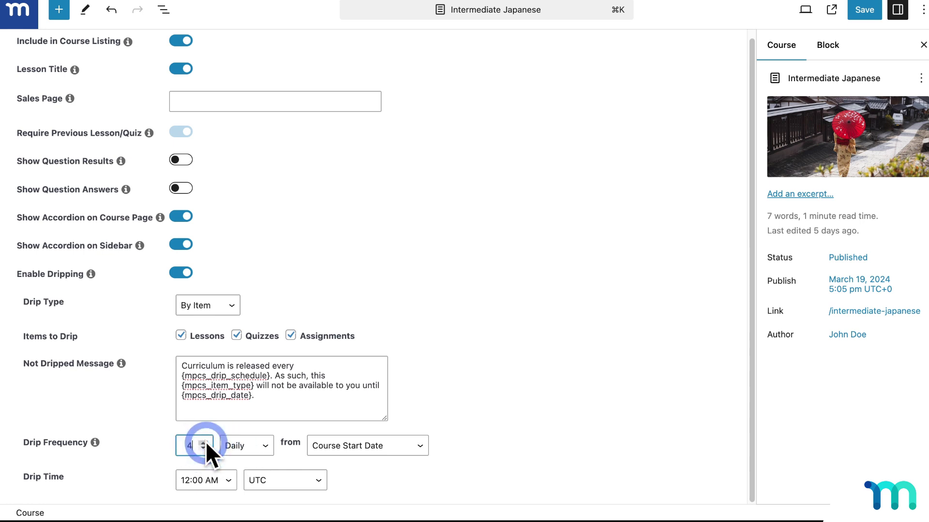
pyautogui.click(202, 442)
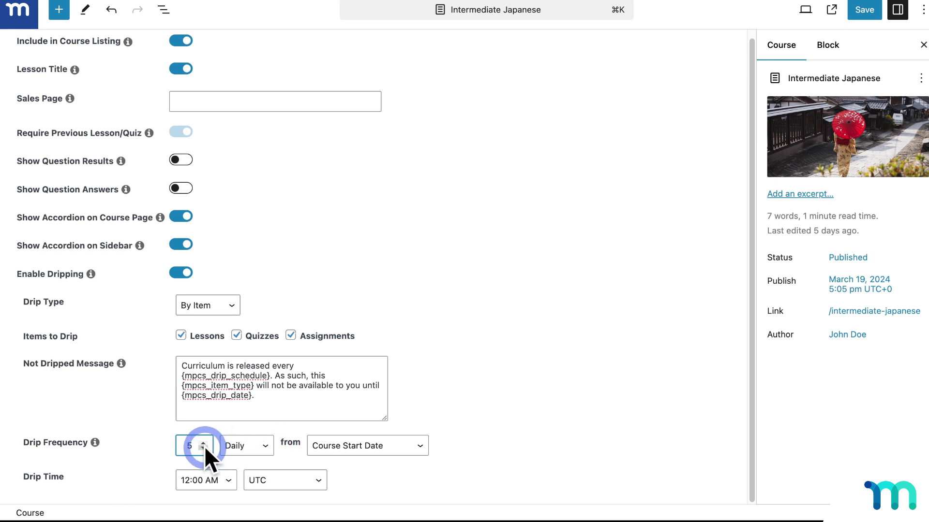
# Try a Weekly drip frequency with an interval of 1, and return the unit to Daily
pyautogui.click(246, 448)
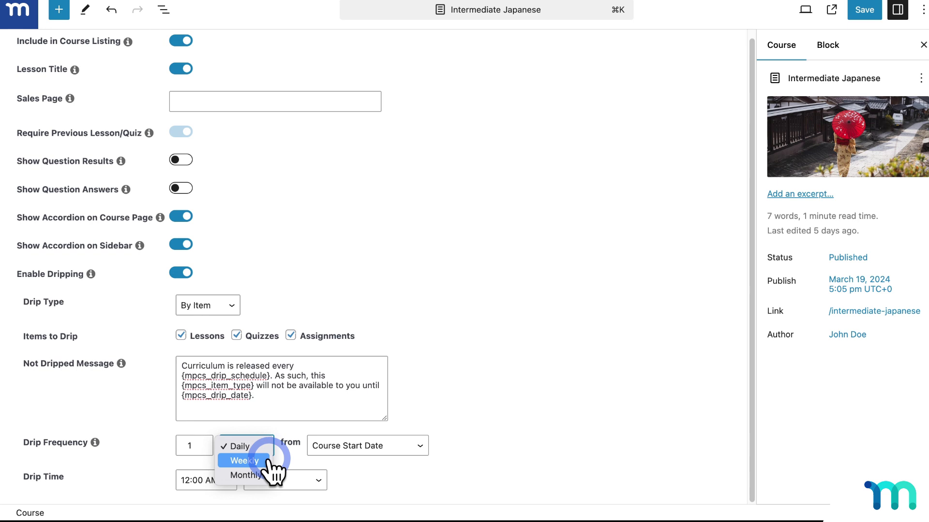
pyautogui.click(261, 461)
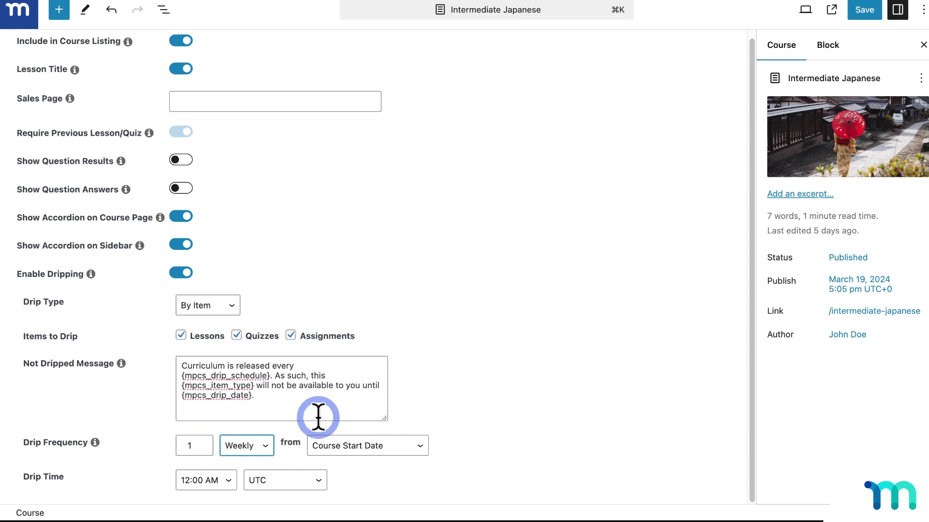
pyautogui.click(267, 447)
pyautogui.click(260, 432)
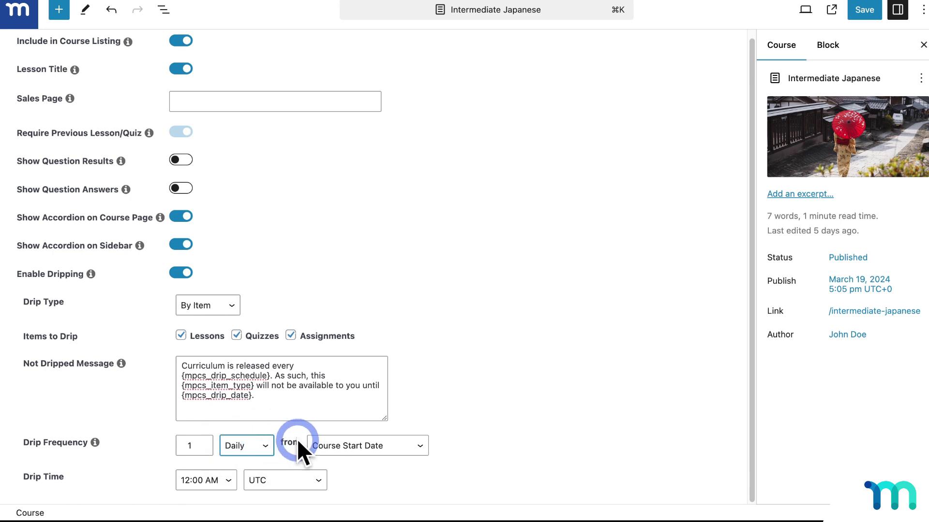
# Try dripping from a Fixed Date, and set the drip frequency to count from Previous Item Completed
pyautogui.click(425, 446)
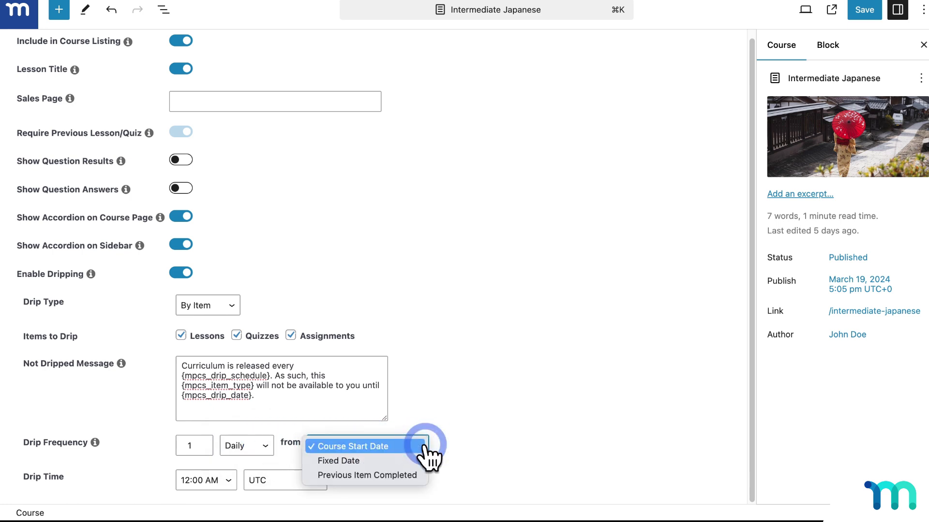
pyautogui.click(367, 461)
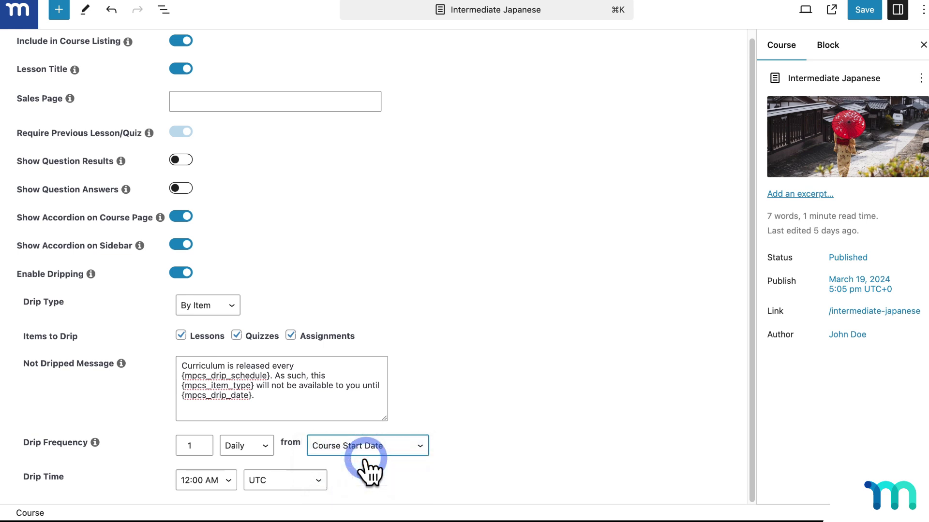
pyautogui.click(508, 444)
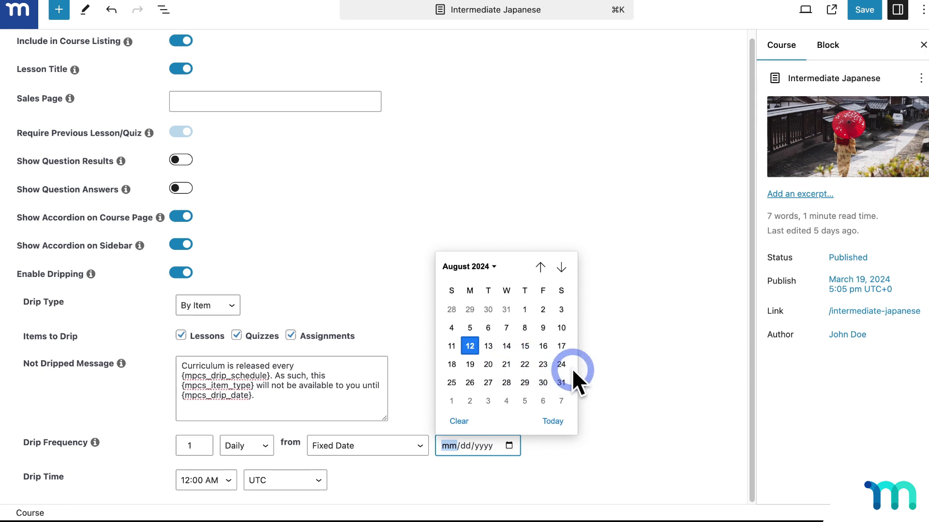
pyautogui.click(599, 371)
pyautogui.click(414, 447)
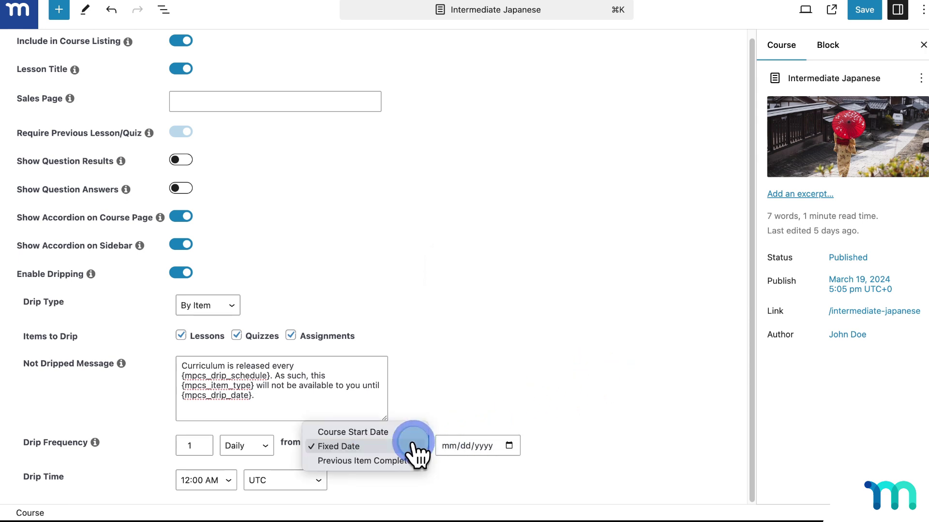
pyautogui.click(389, 461)
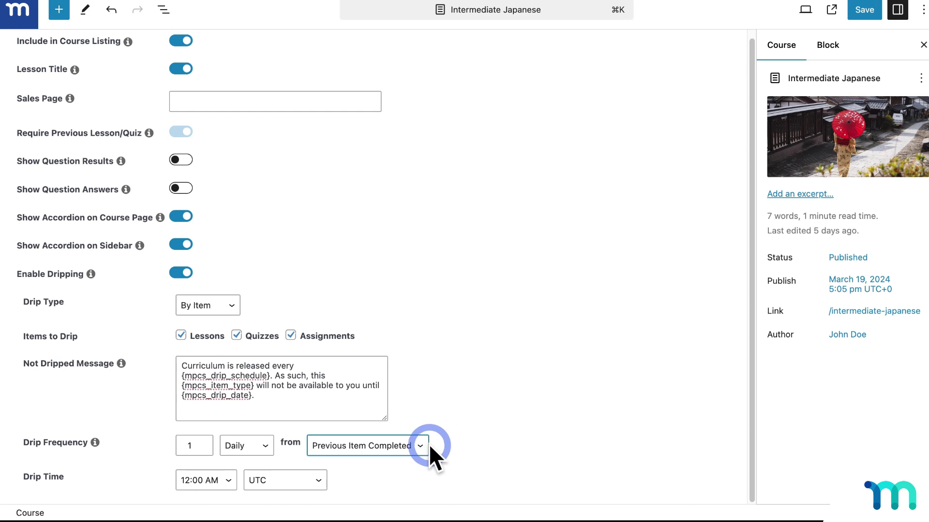
# Switch the drip type between By Section and By Item to compare their settings, ending on By Item
pyautogui.click(224, 309)
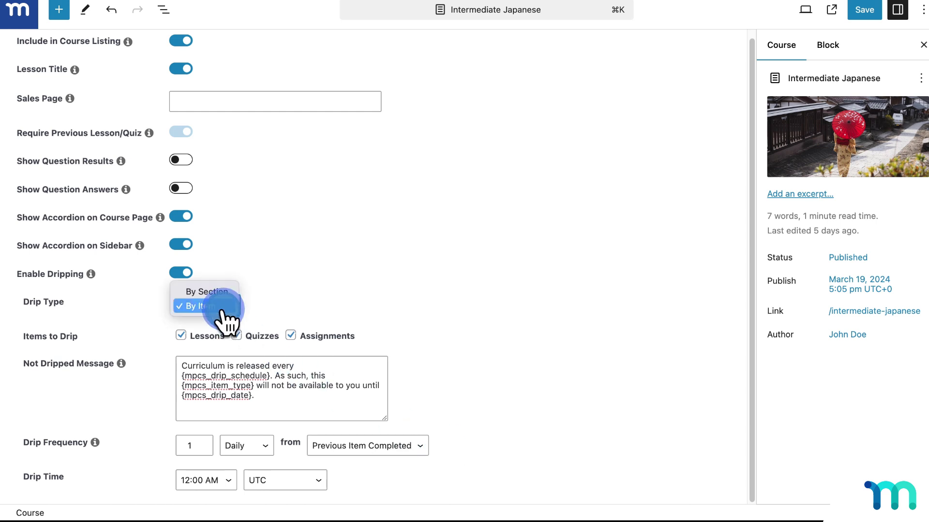
pyautogui.click(226, 305)
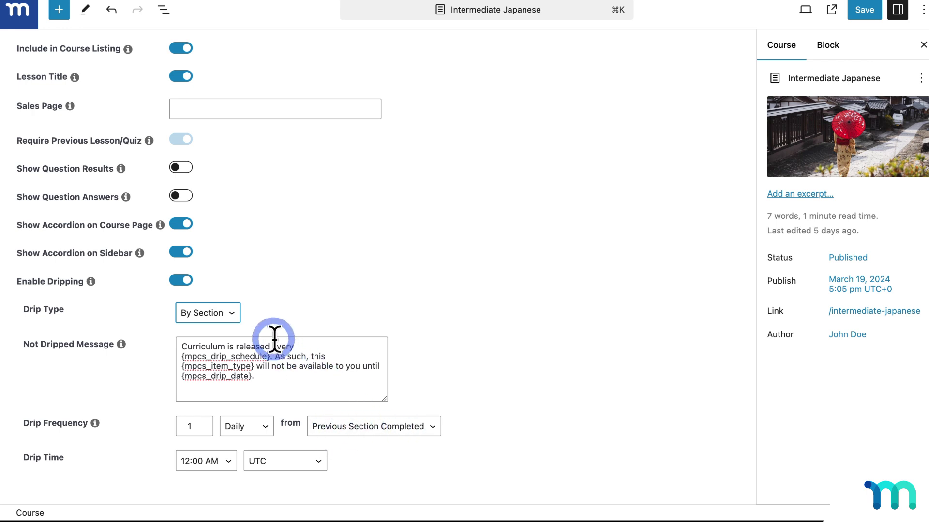
pyautogui.click(236, 312)
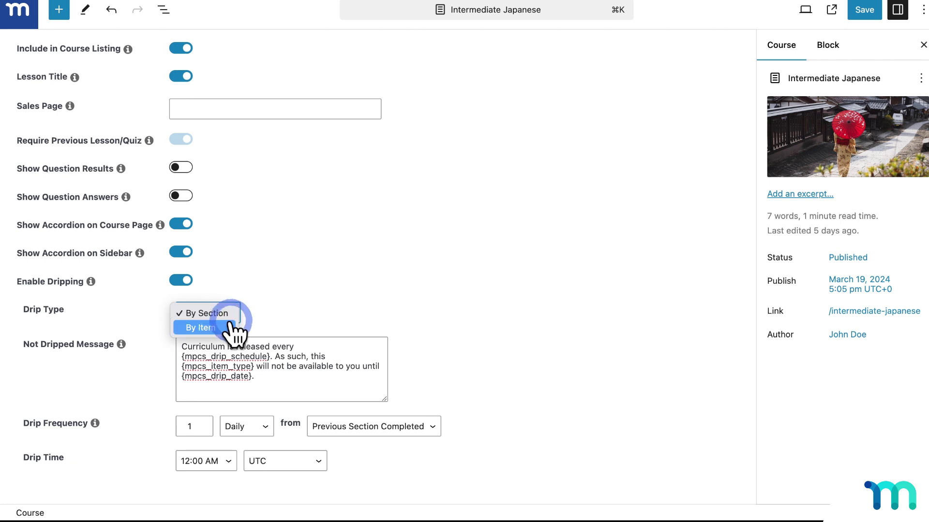
pyautogui.click(231, 327)
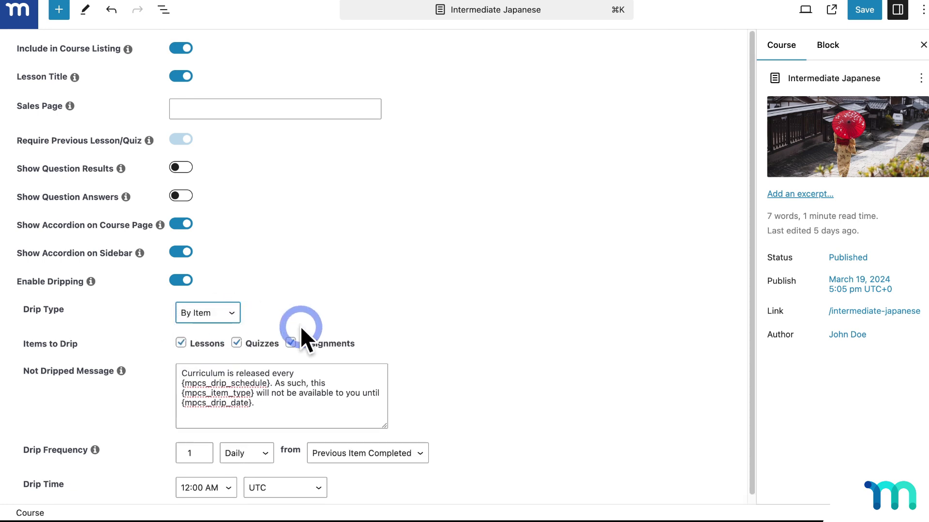
pyautogui.scroll(-1, 503, 352)
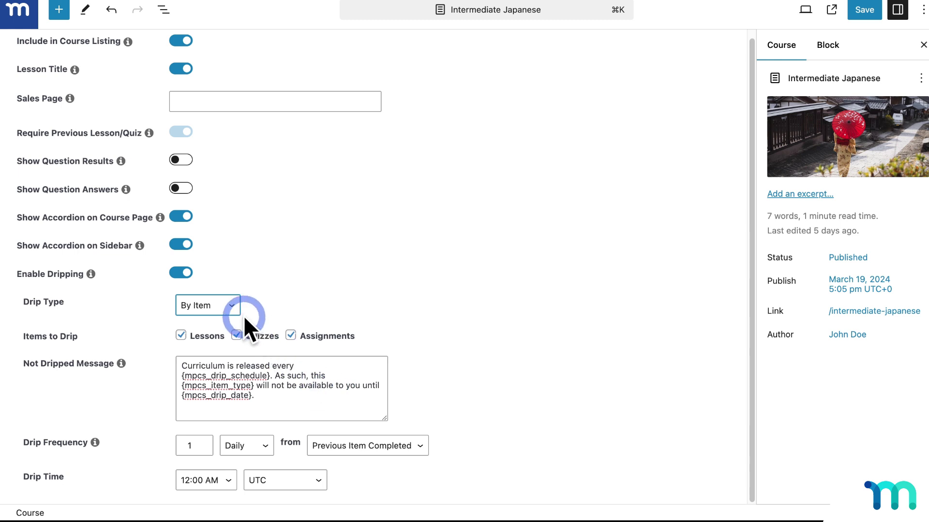
pyautogui.click(234, 306)
pyautogui.click(224, 292)
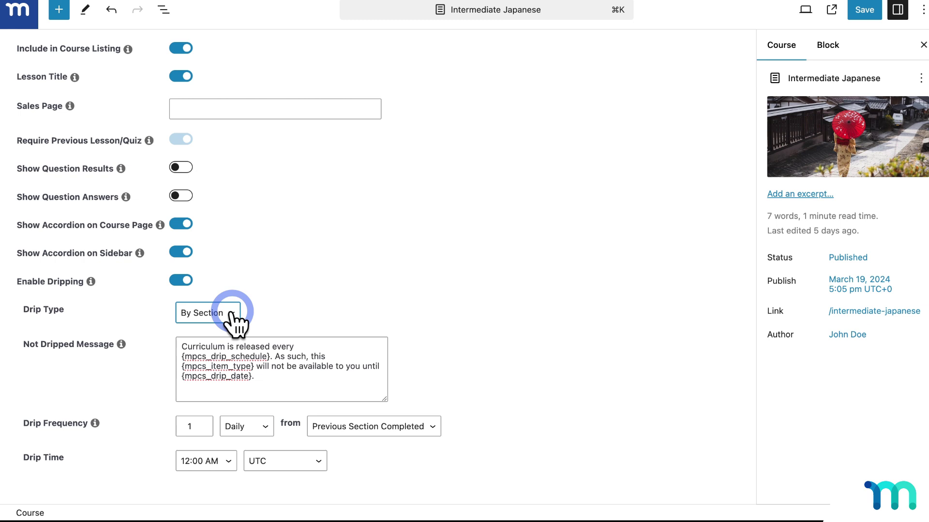
pyautogui.click(234, 323)
pyautogui.click(230, 329)
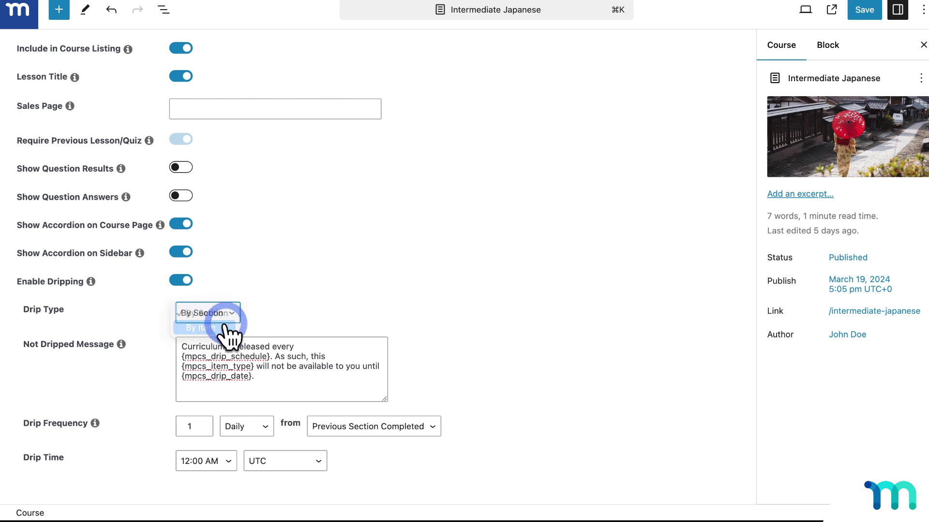
pyautogui.scroll(-1, 450, 370)
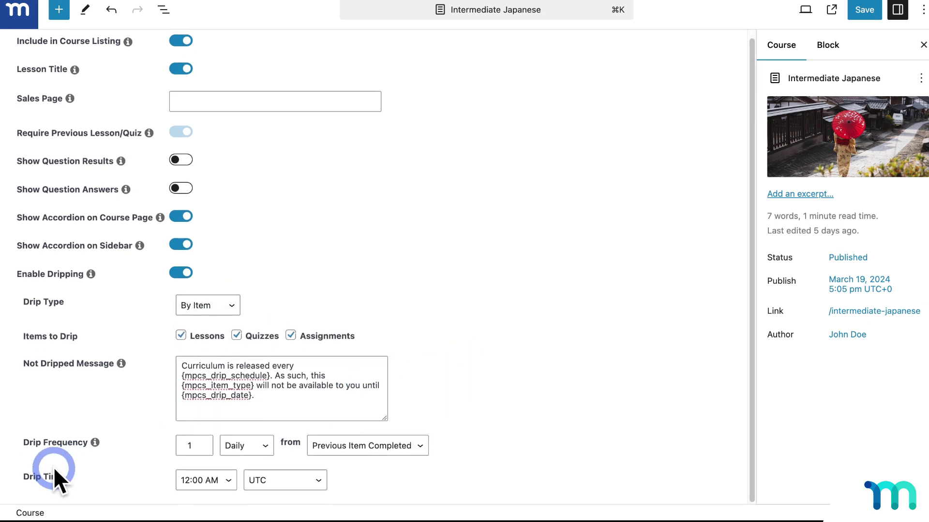
# Review the available drip times and time zones, keeping 12:00 AM and UTC
pyautogui.click(227, 481)
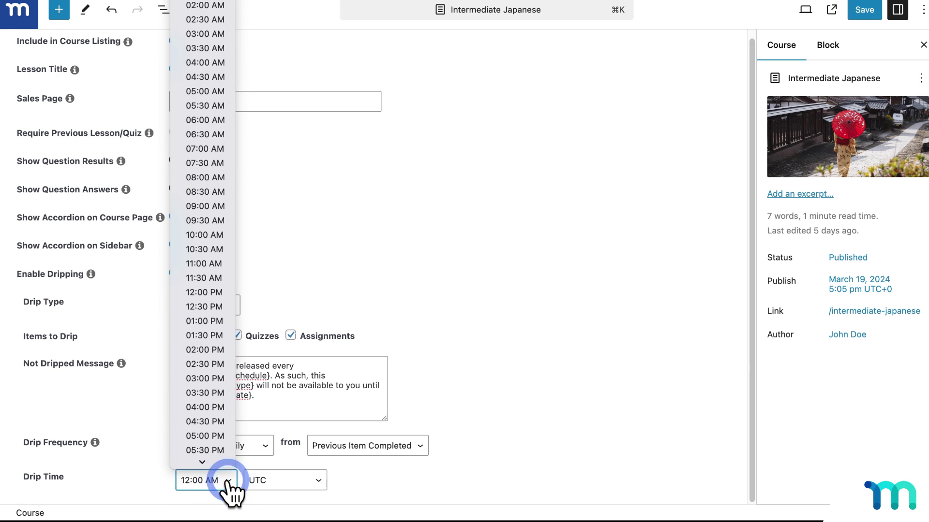
pyautogui.click(227, 481)
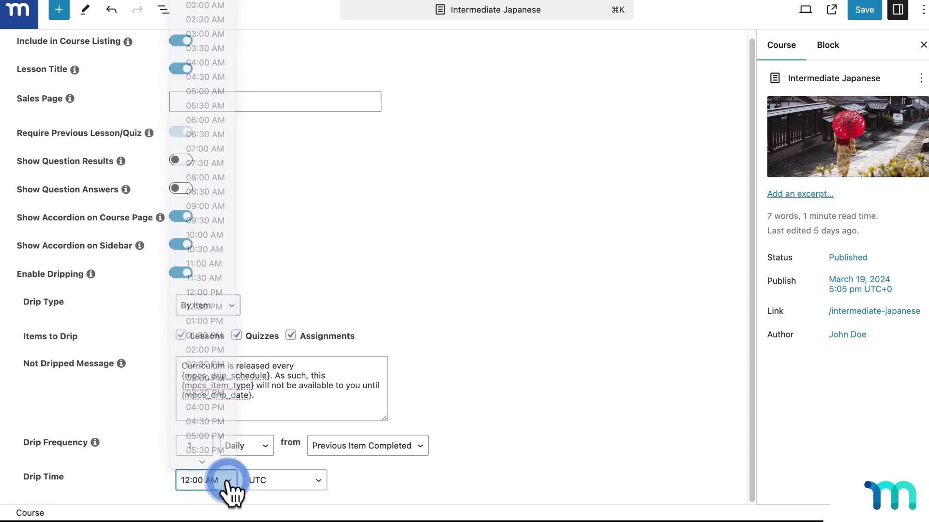
pyautogui.click(296, 480)
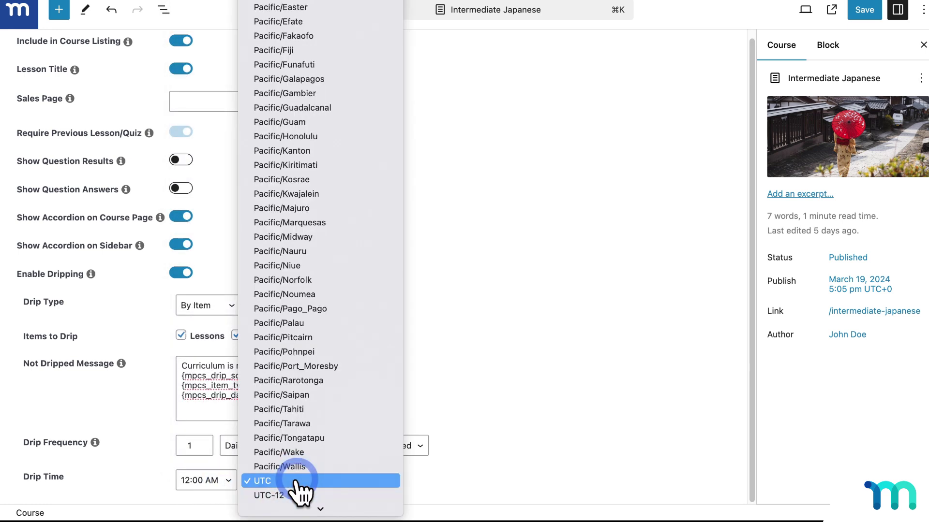
pyautogui.click(296, 481)
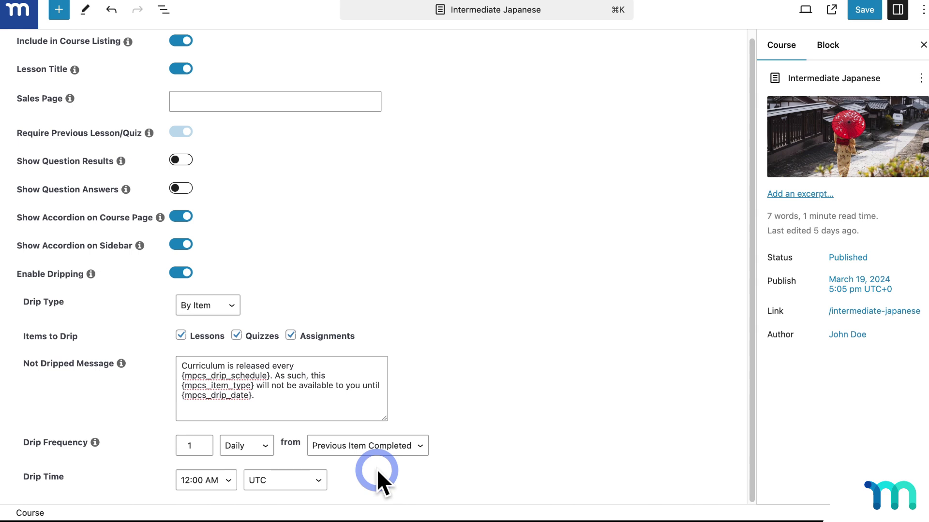
# Try drip intervals of 8 and 3 and a Monthly frequency, and return the drip frequency to 1 Daily
pyautogui.click(206, 440)
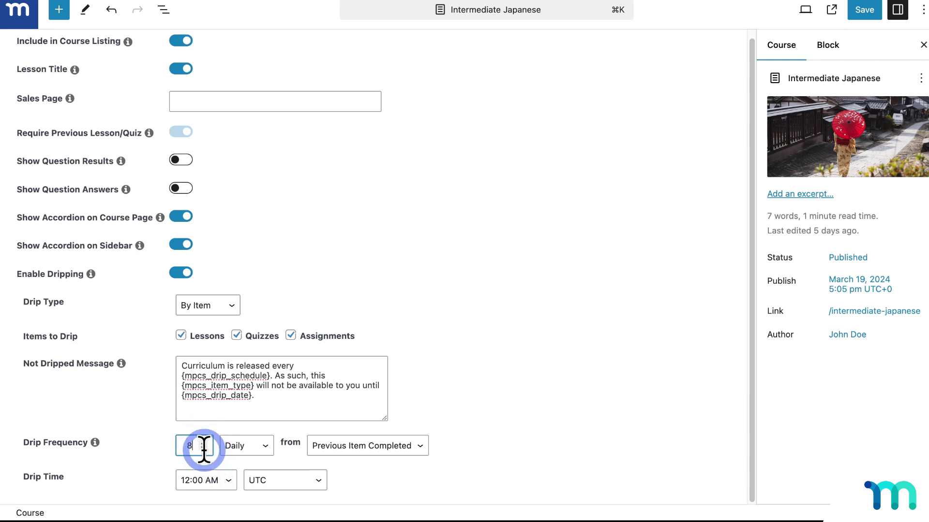
pyautogui.click(203, 449)
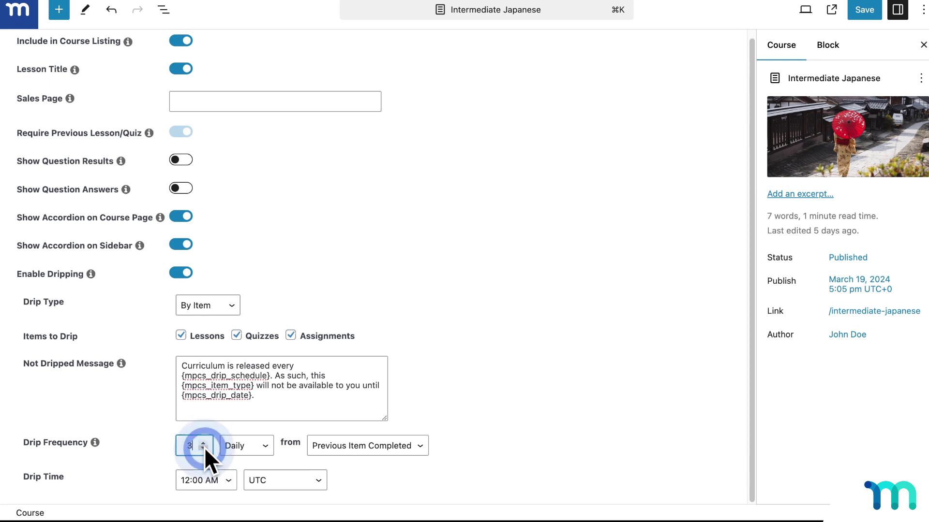
pyautogui.click(203, 449)
pyautogui.click(234, 451)
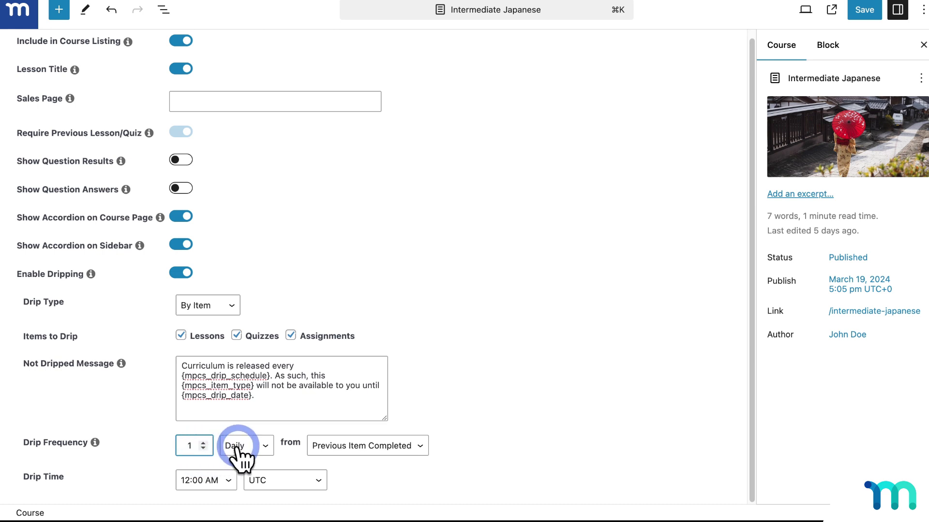
pyautogui.click(260, 469)
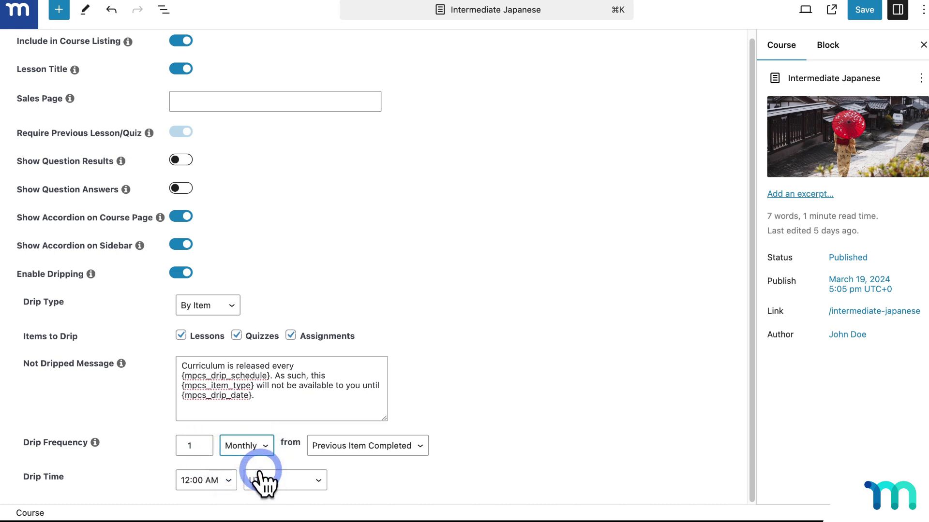
pyautogui.click(259, 446)
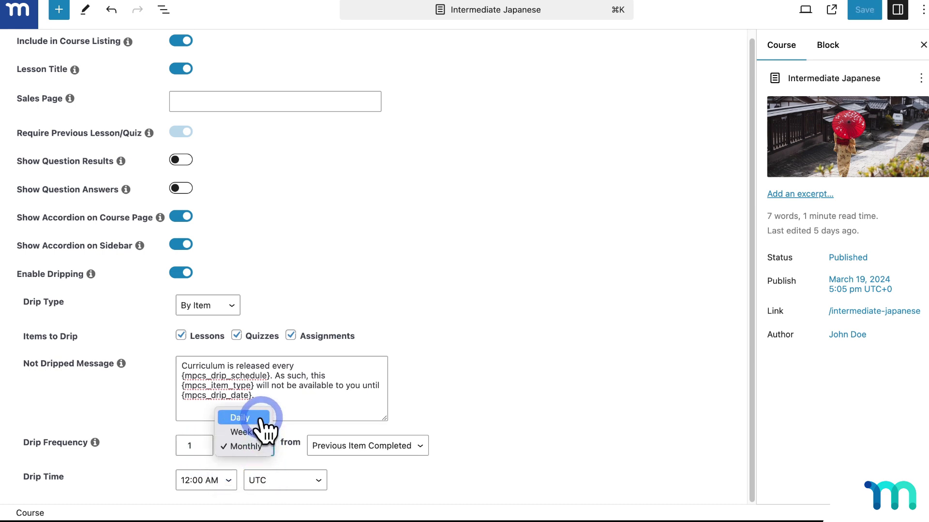
pyautogui.click(261, 419)
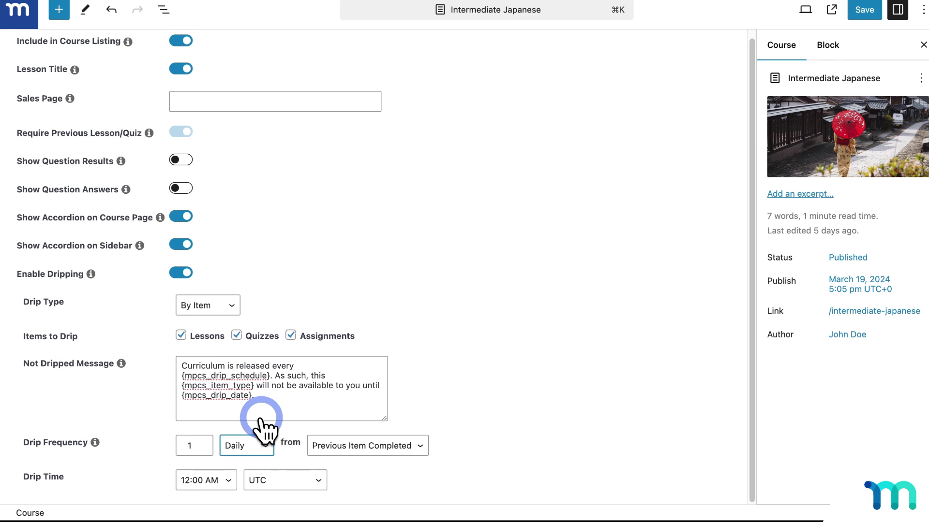
pyautogui.click(437, 424)
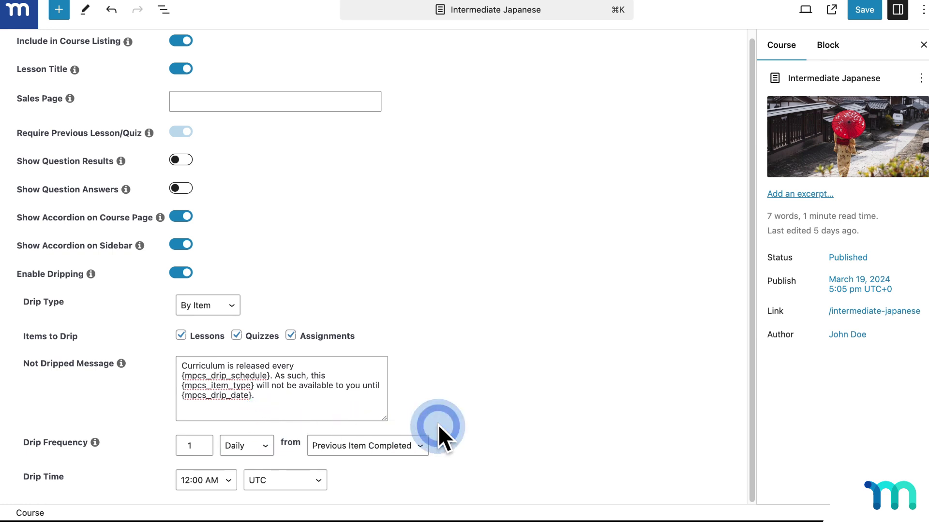
# Review the sections and items in the course's curriculum, and return to the course settings
pyautogui.scroll(1, 437, 425)
pyautogui.scroll(1, 208, 49)
pyautogui.click(195, 44)
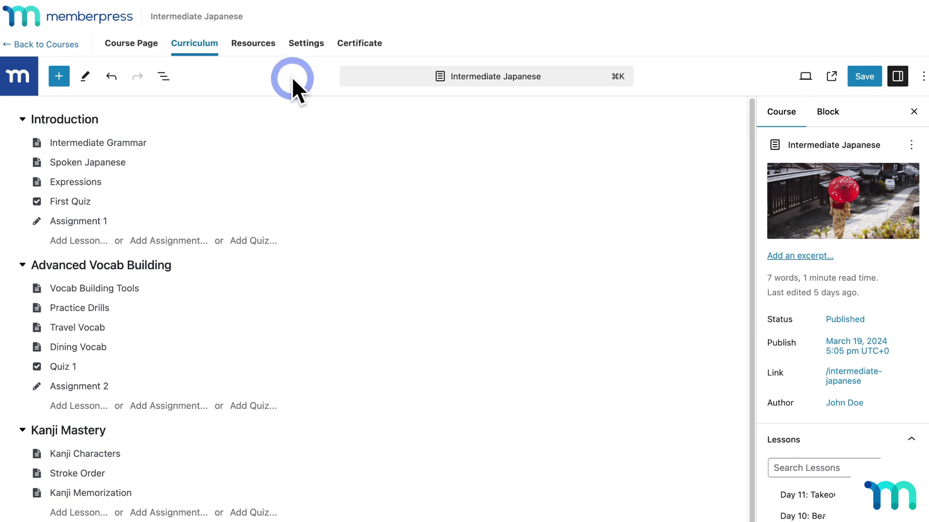
pyautogui.click(303, 44)
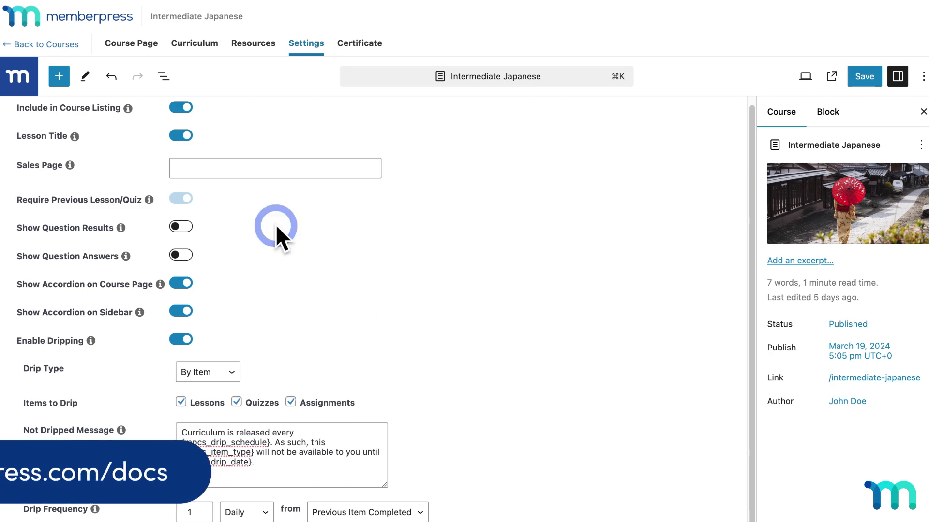
# Save the Intermediate Japanese course changes and exit the course editor to the course list
pyautogui.click(70, 45)
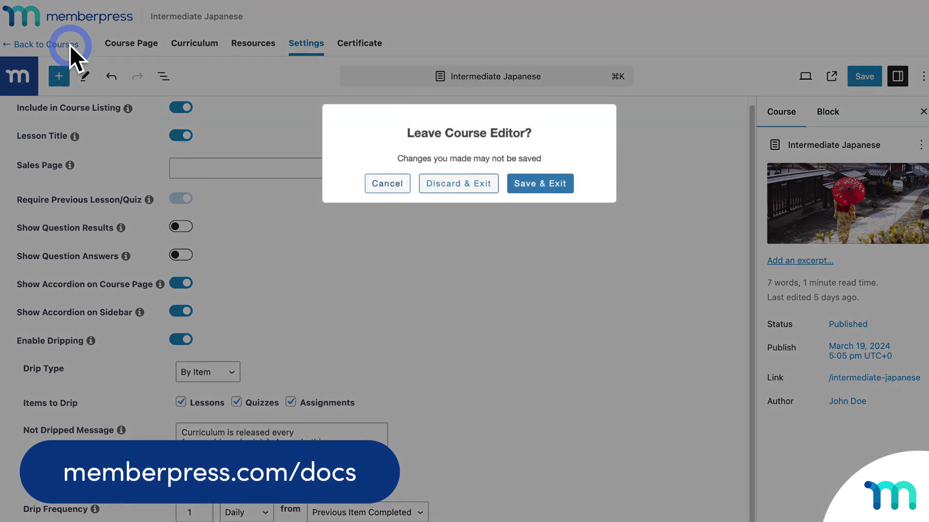
pyautogui.click(521, 184)
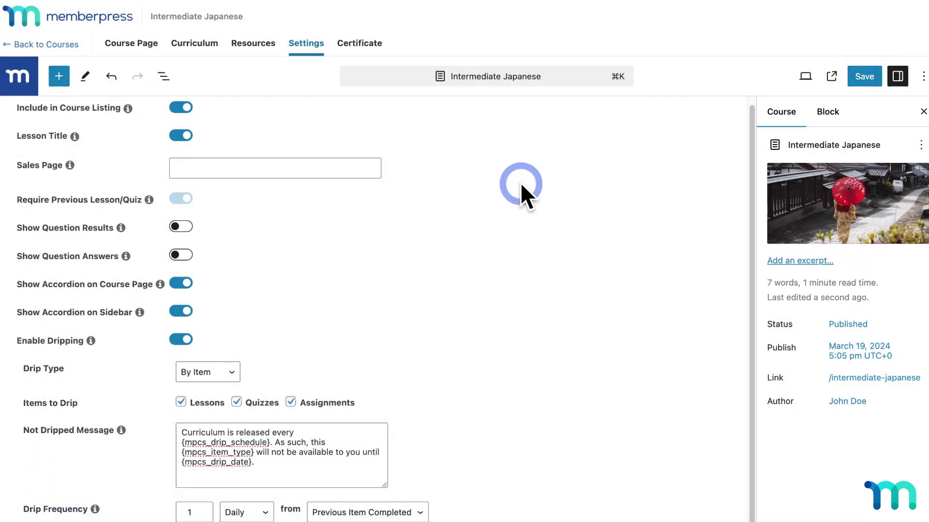
pyautogui.click(60, 45)
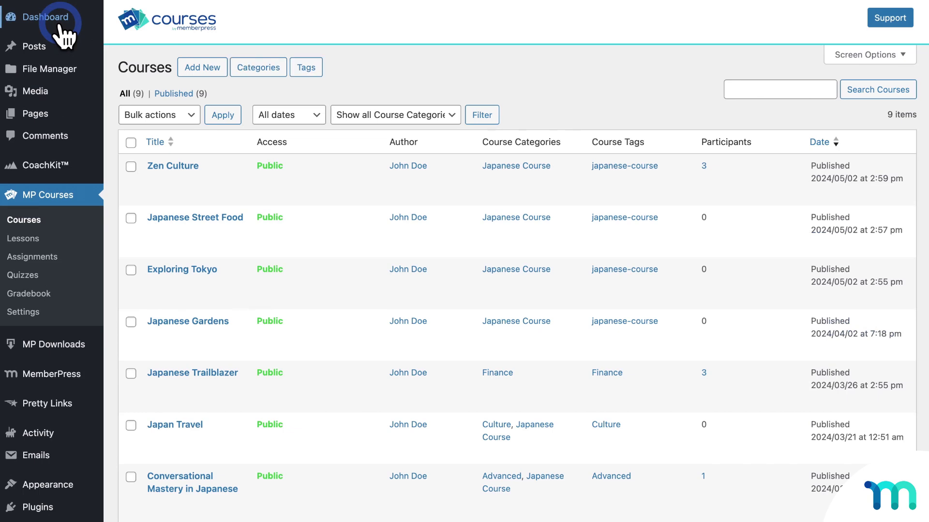
# Open the MemberPress access rules and start adding a new rule
pyautogui.click(80, 355)
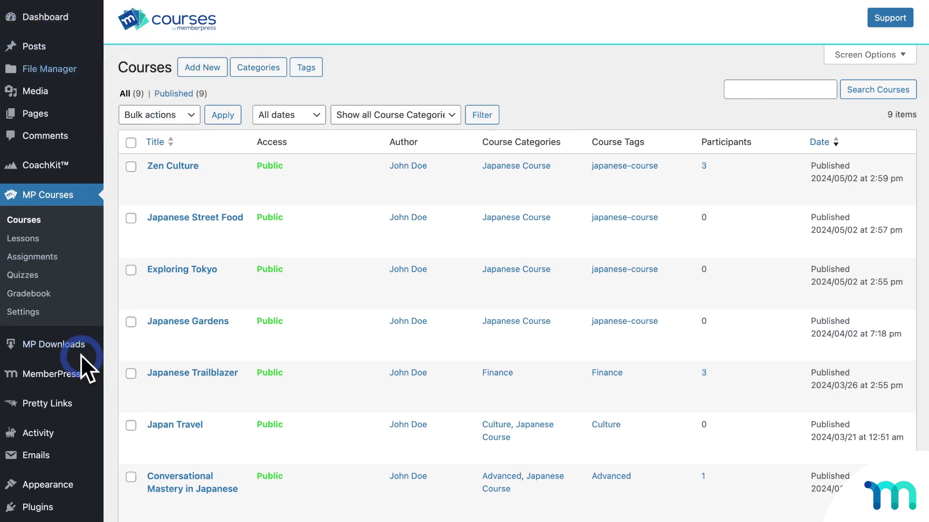
pyautogui.moveTo(66, 372)
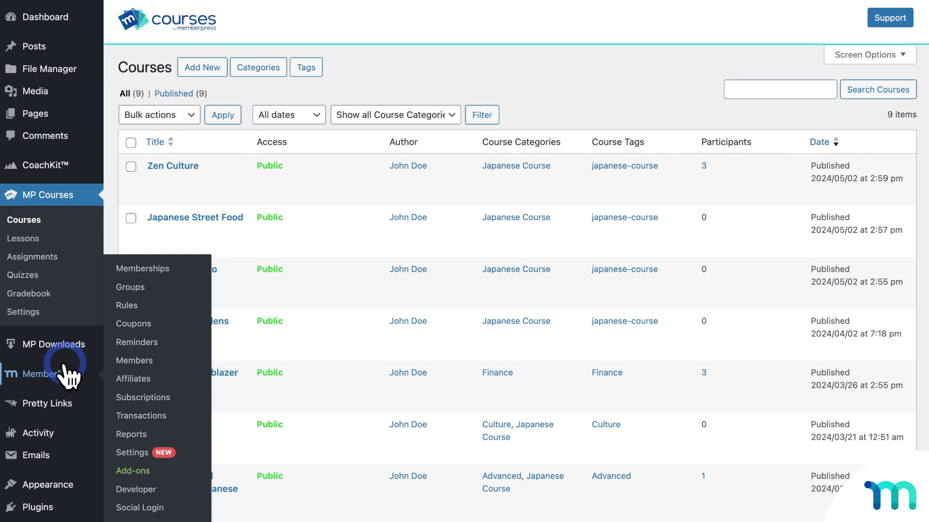
pyautogui.click(127, 309)
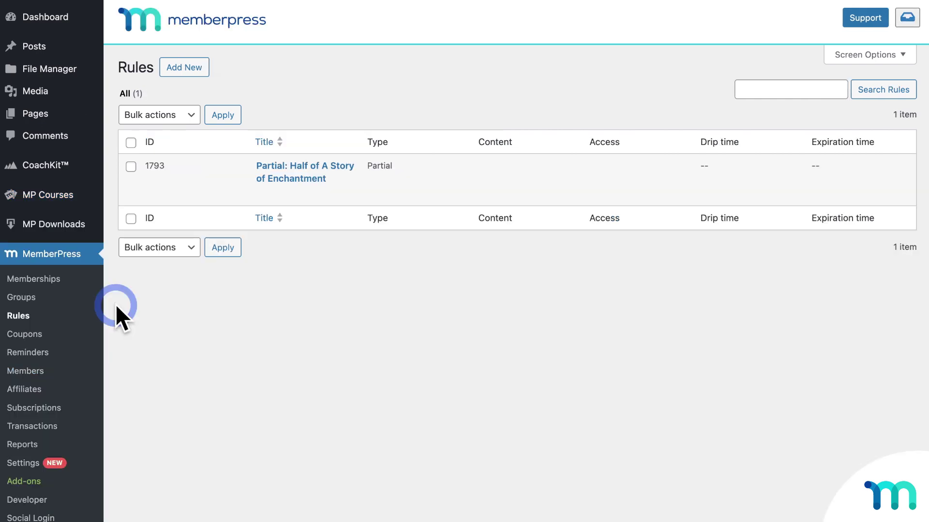
pyautogui.click(181, 69)
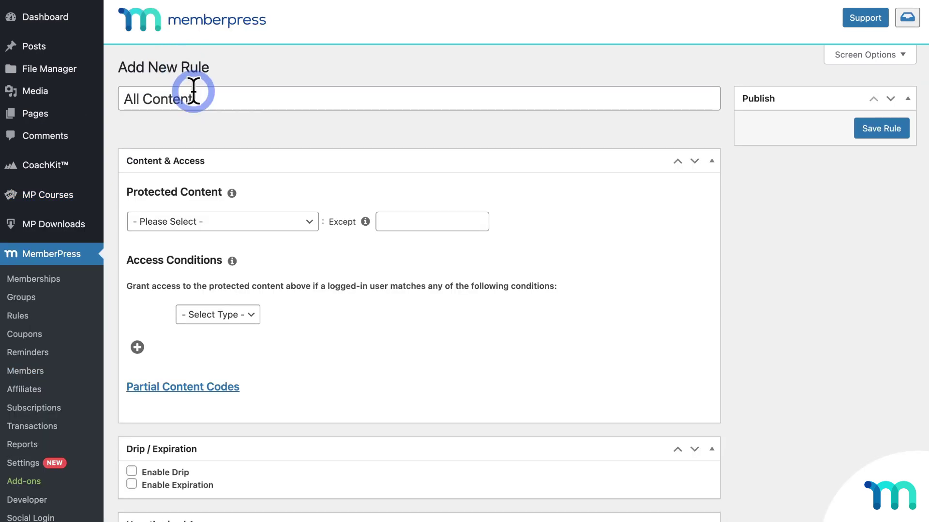
# Protect the single lesson "Day 3: Rocks and Stones" with the rule, granting access to members of the Advanced Phrases Course membership
pyautogui.scroll(-5, 224, 193)
pyautogui.click(304, 80)
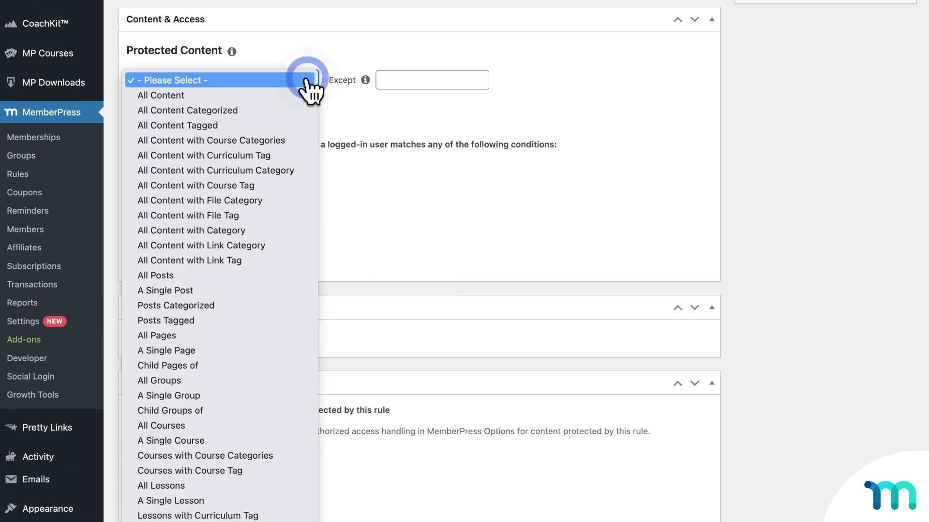
pyautogui.scroll(-10, 290, 157)
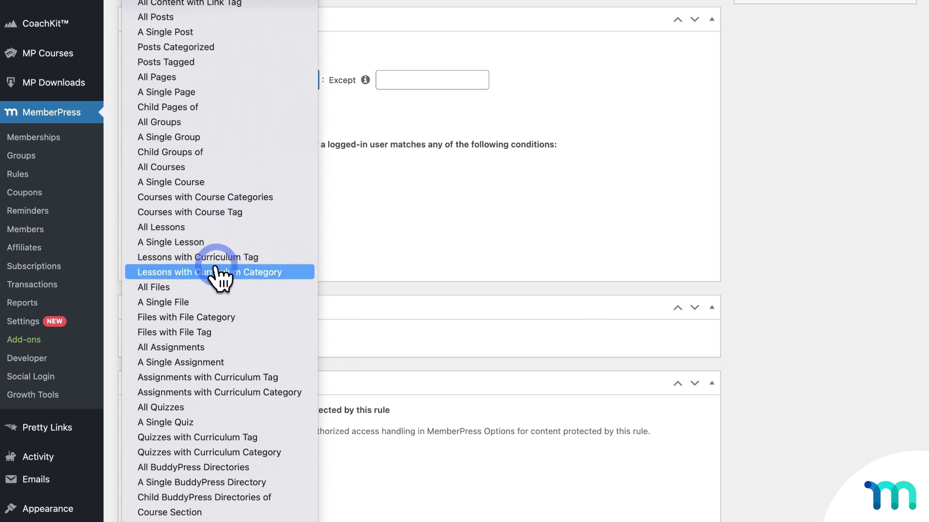
pyautogui.scroll(-1, 188, 431)
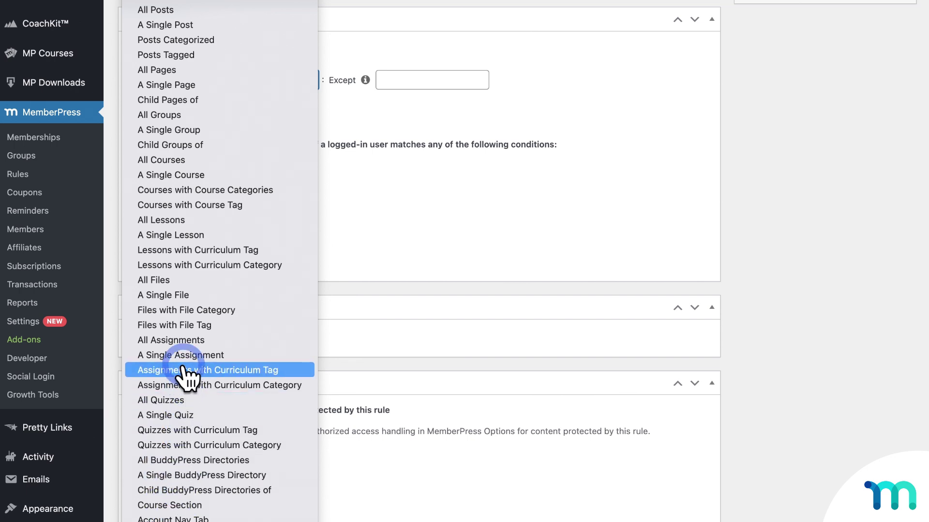
pyautogui.click(211, 236)
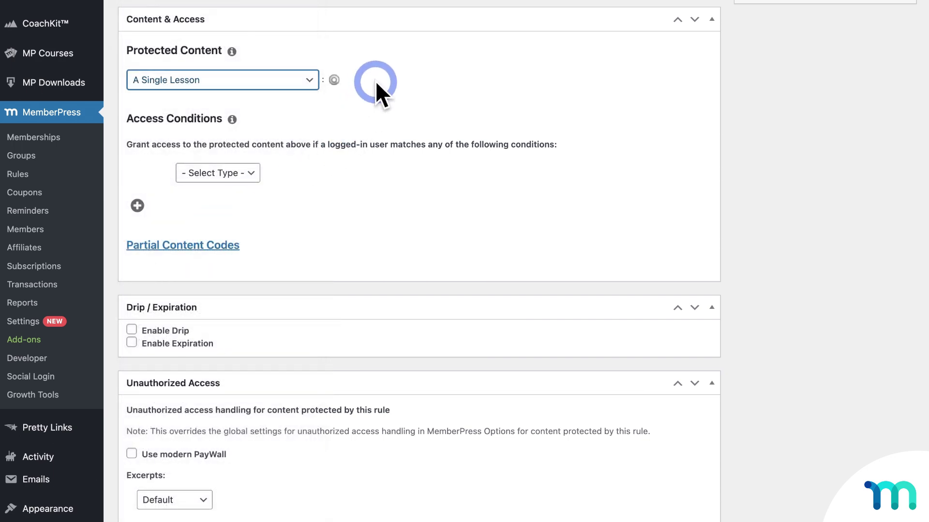
pyautogui.click(378, 80)
pyautogui.write('day')
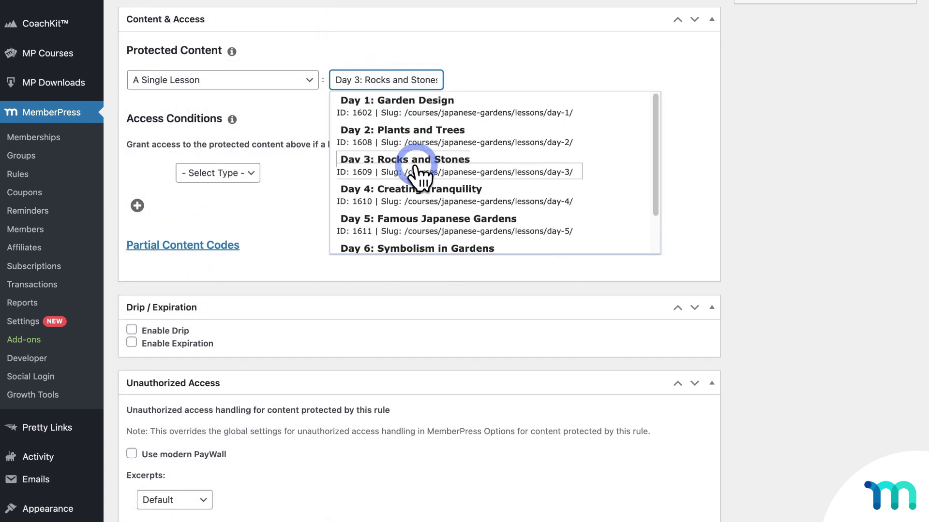
pyautogui.click(424, 175)
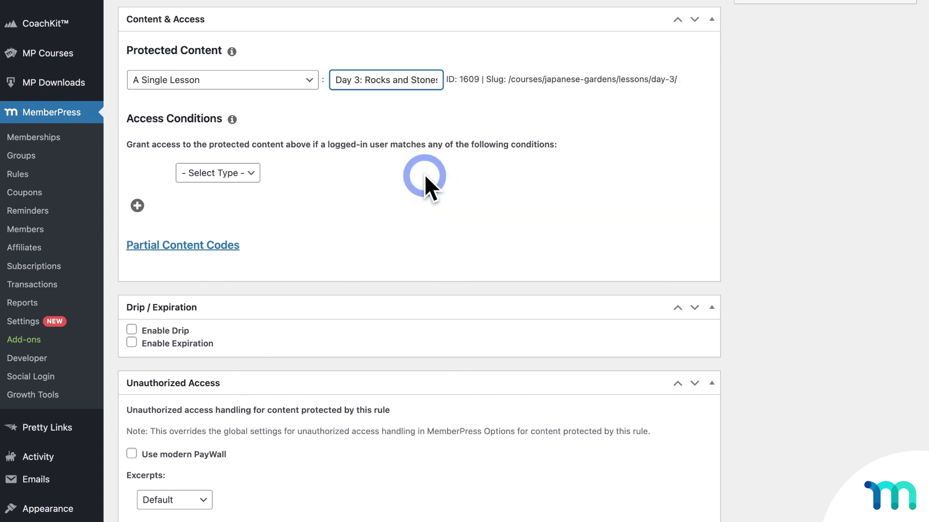
pyautogui.click(256, 173)
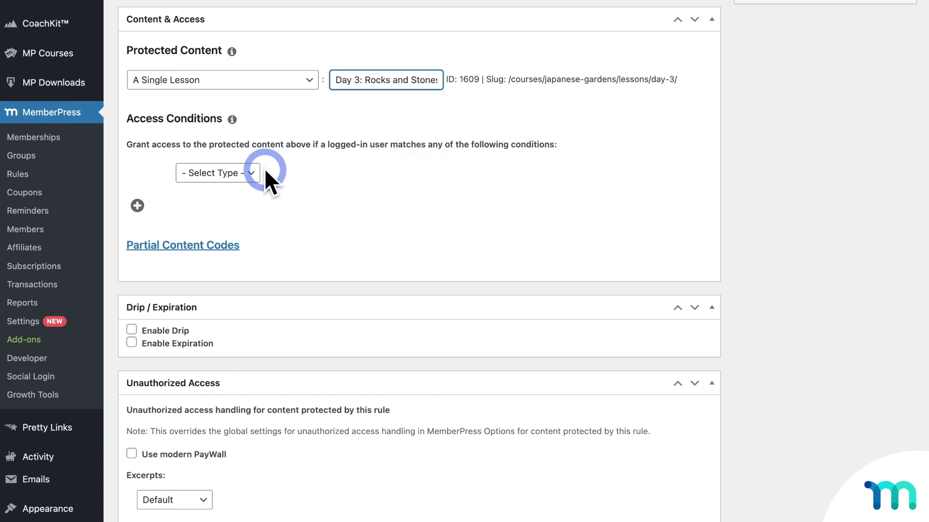
pyautogui.click(244, 189)
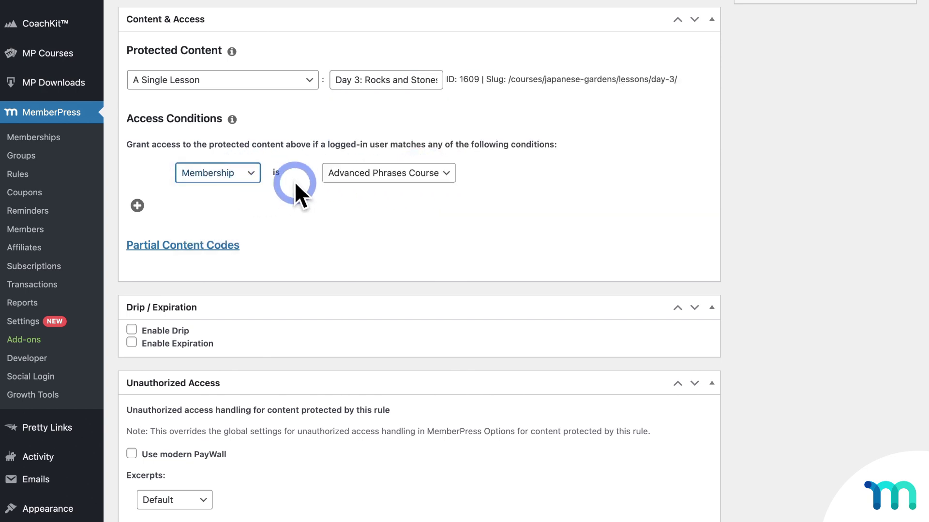
# Enable drip on the rule at 8 days, and review the starting events, keeping "member registers"
pyautogui.scroll(-3, 295, 184)
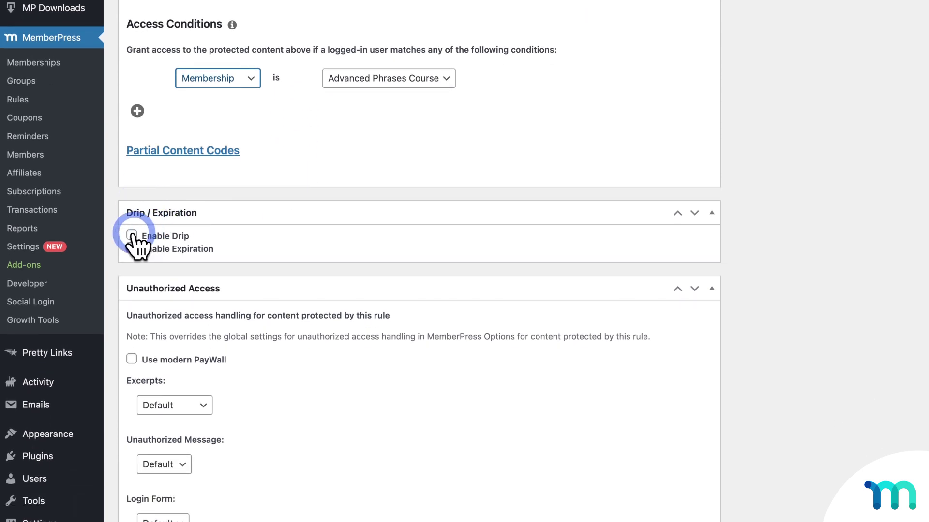
pyautogui.click(132, 236)
pyautogui.scroll(-3, 266, 201)
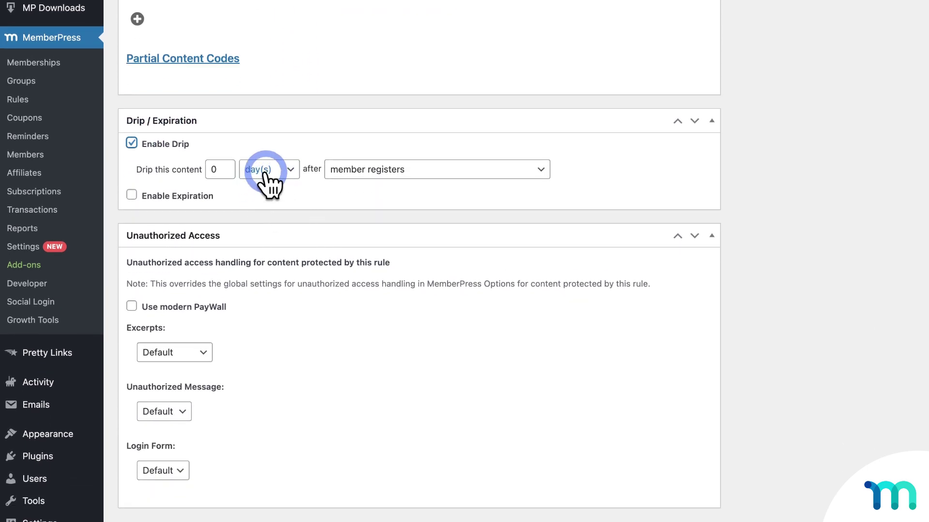
pyautogui.click(223, 167)
pyautogui.press('BackSpace')
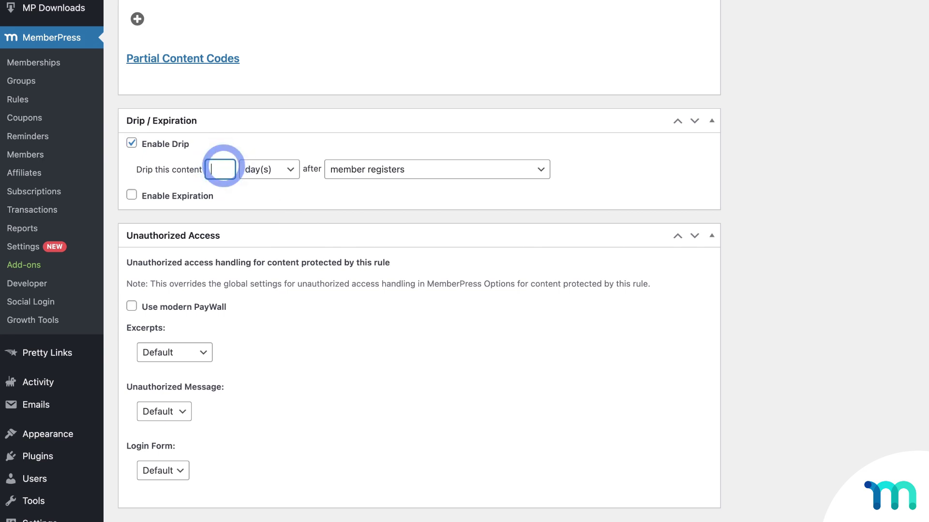
pyautogui.write('8')
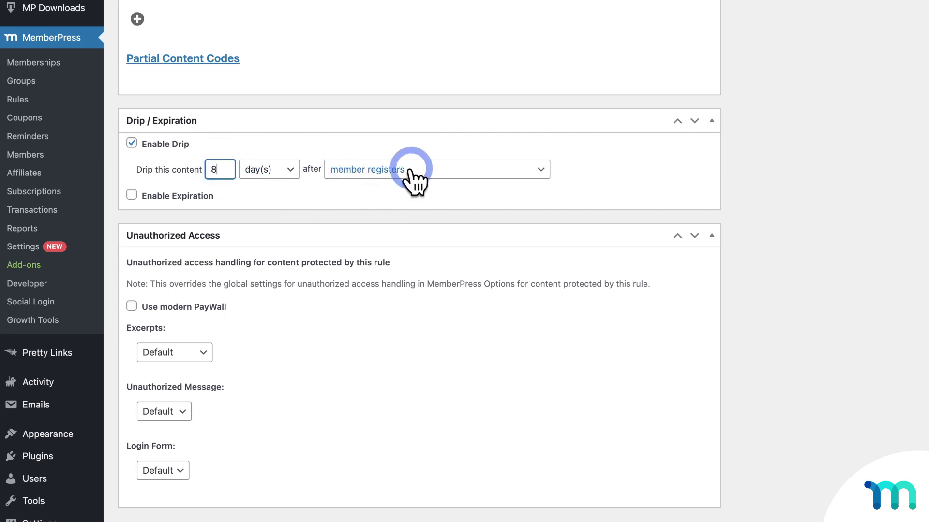
pyautogui.click(538, 170)
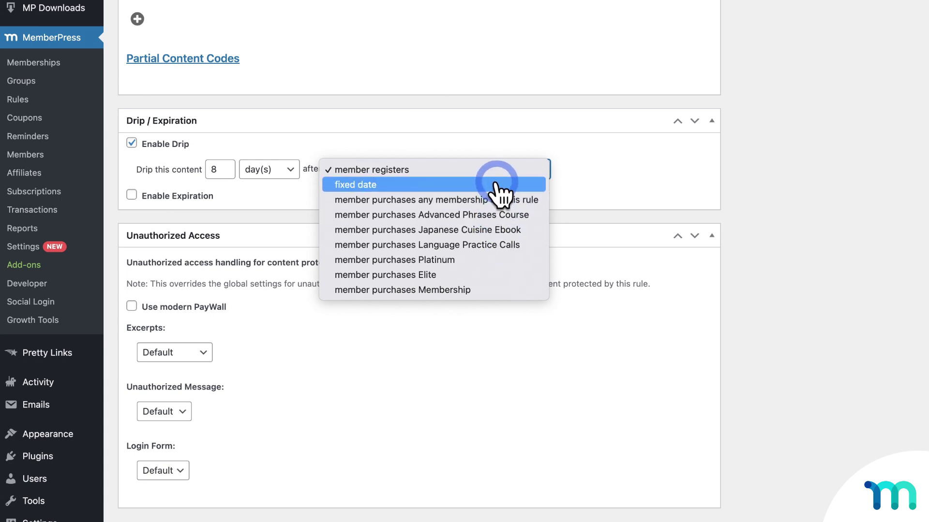
pyautogui.click(595, 186)
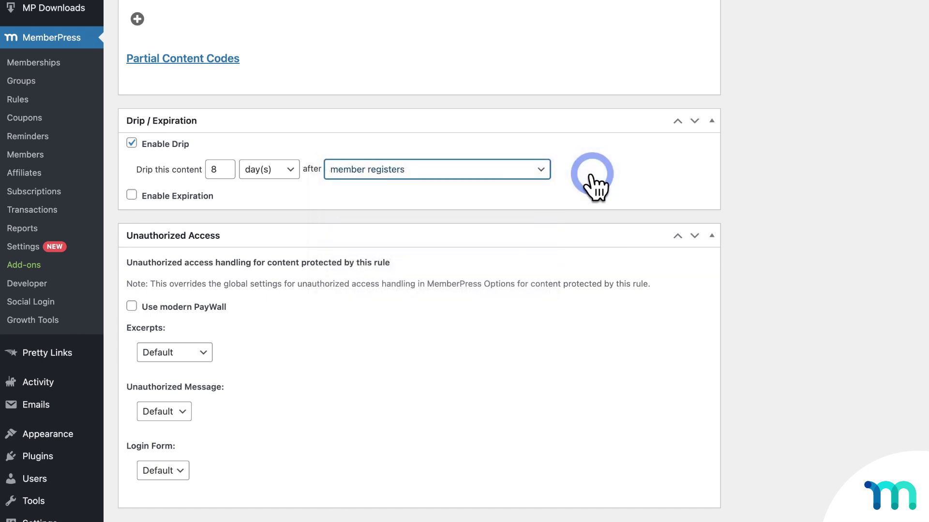
# Return to the MP Courses list and open the curriculum of the Intermediate Japanese course
pyautogui.scroll(5, 592, 175)
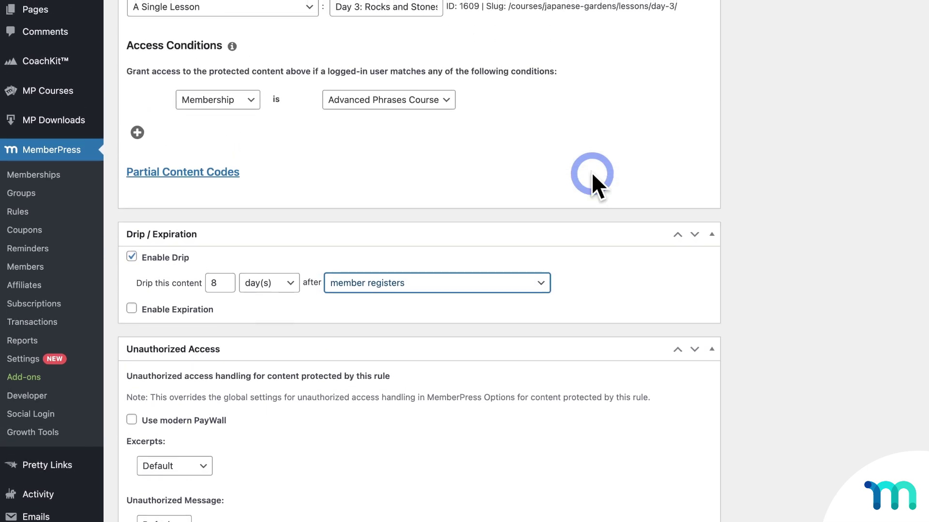
pyautogui.moveTo(18, 96)
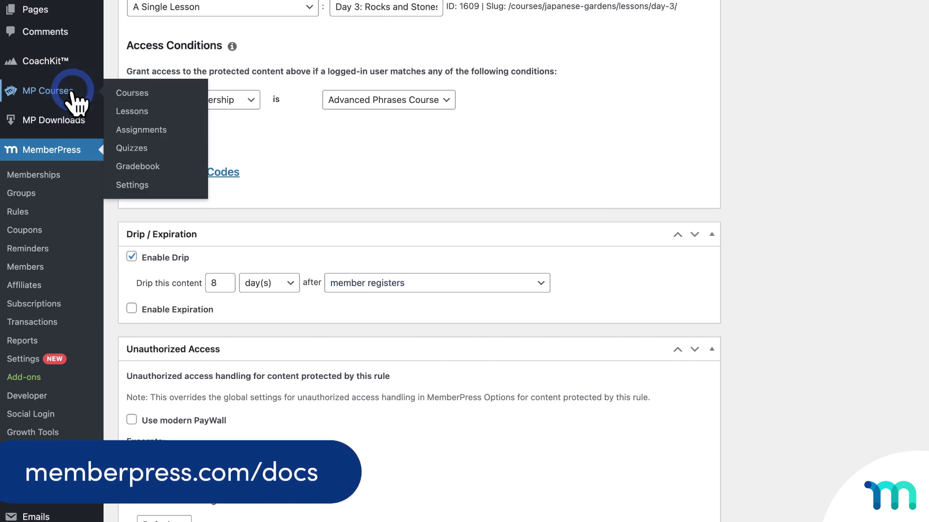
pyautogui.click(72, 99)
pyautogui.scroll(-5, 228, 176)
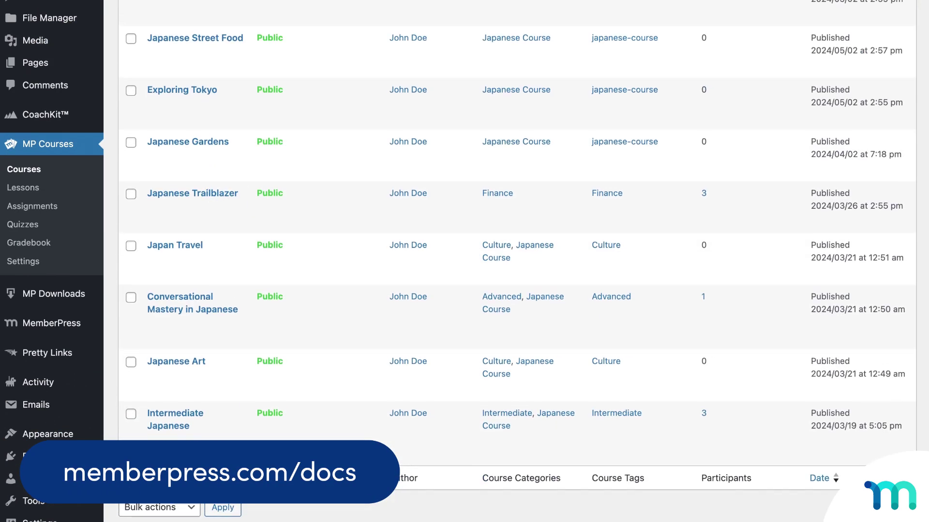
pyautogui.click(177, 419)
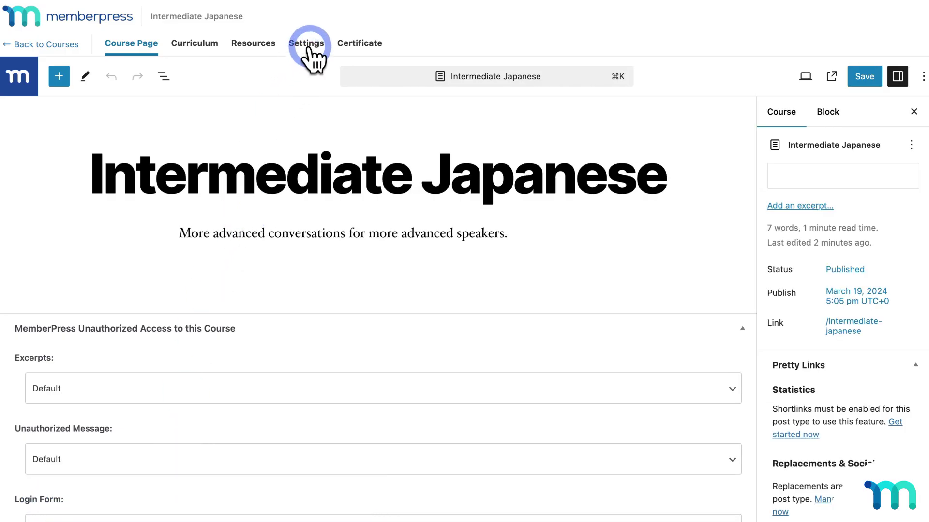
pyautogui.click(205, 43)
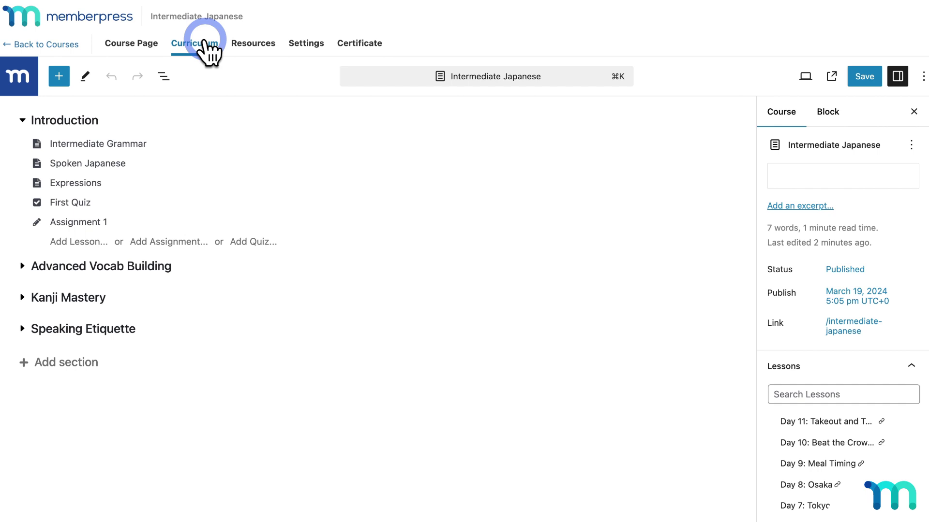
# Open the settings of the Intermediate Japanese course
pyautogui.click(309, 54)
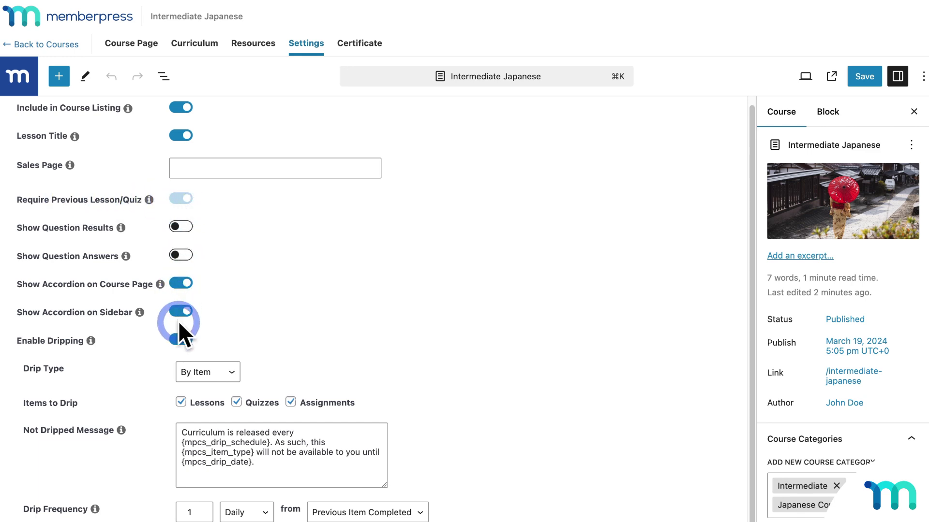
# Test how Enable Dripping affects Require Previous Lesson/Quiz by repeatedly switching both options off and re-enabling dripping
pyautogui.click(182, 340)
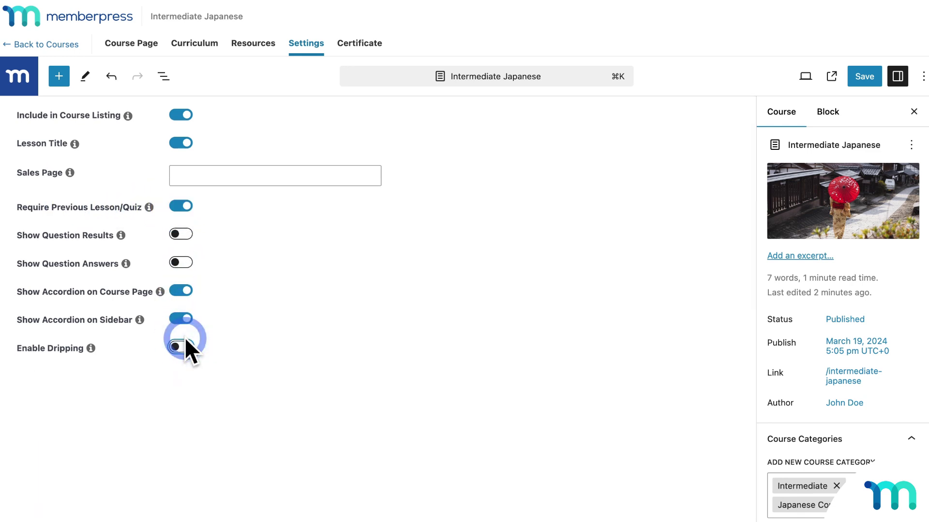
pyautogui.click(183, 208)
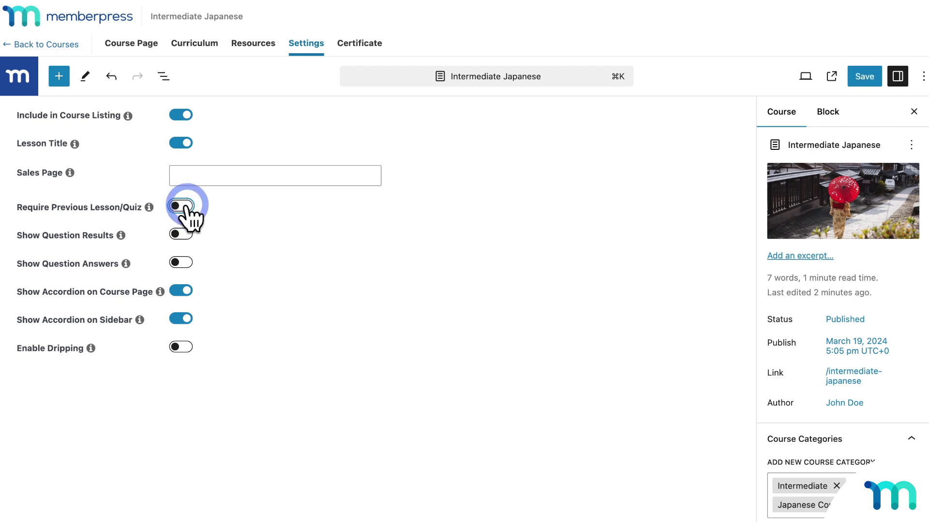
pyautogui.click(185, 349)
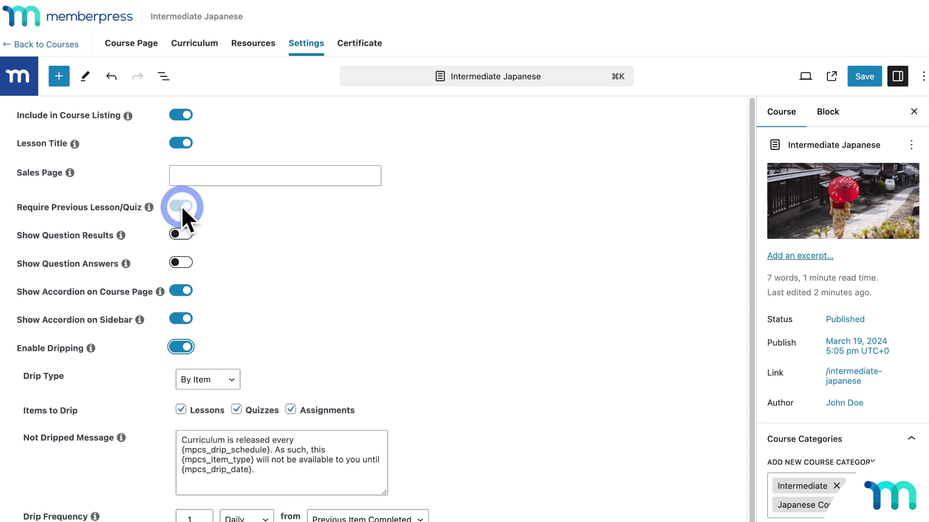
pyautogui.click(181, 348)
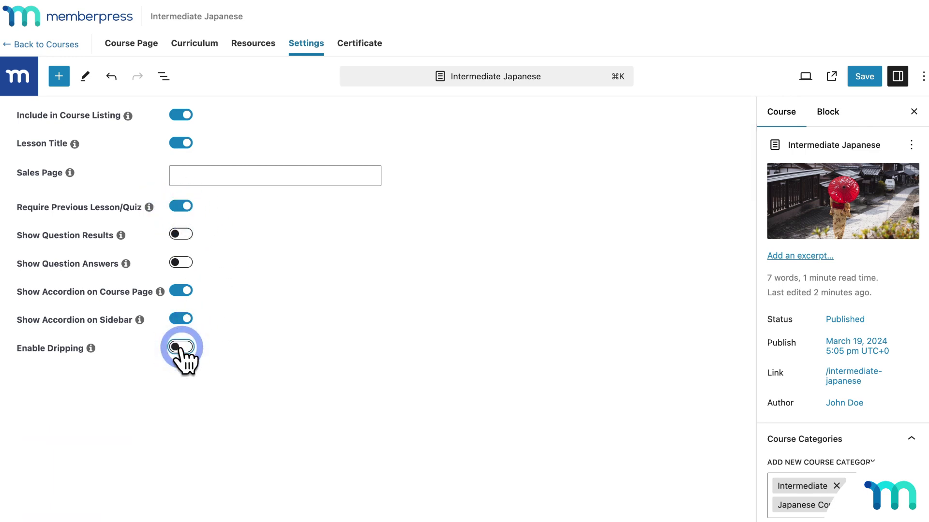
pyautogui.click(182, 206)
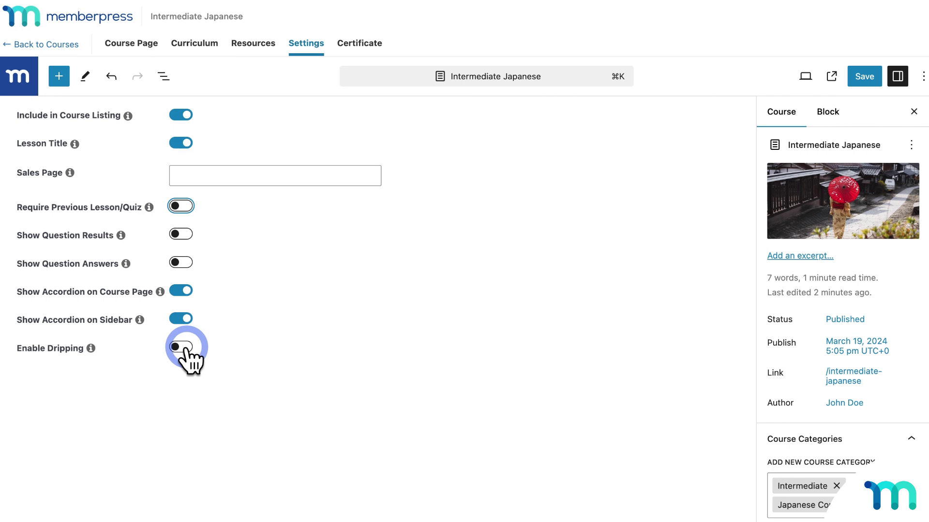
pyautogui.click(182, 347)
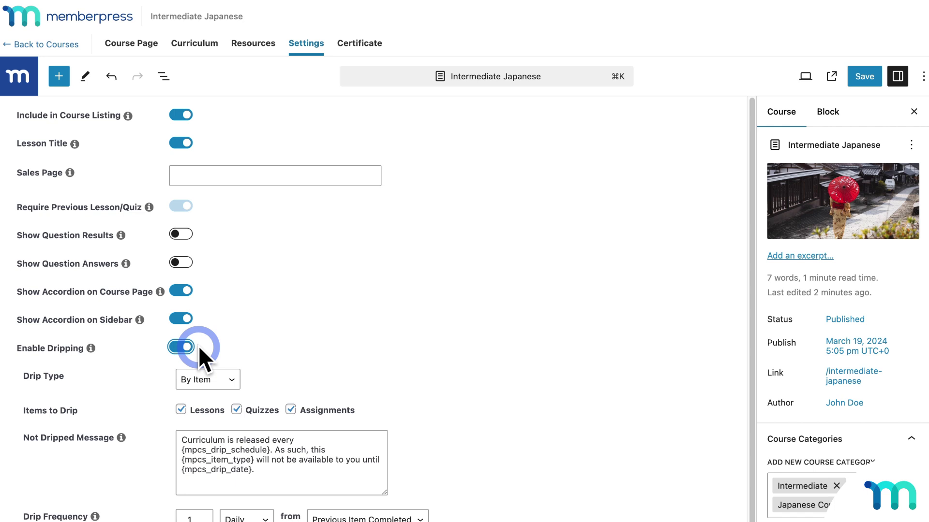
pyautogui.click(184, 205)
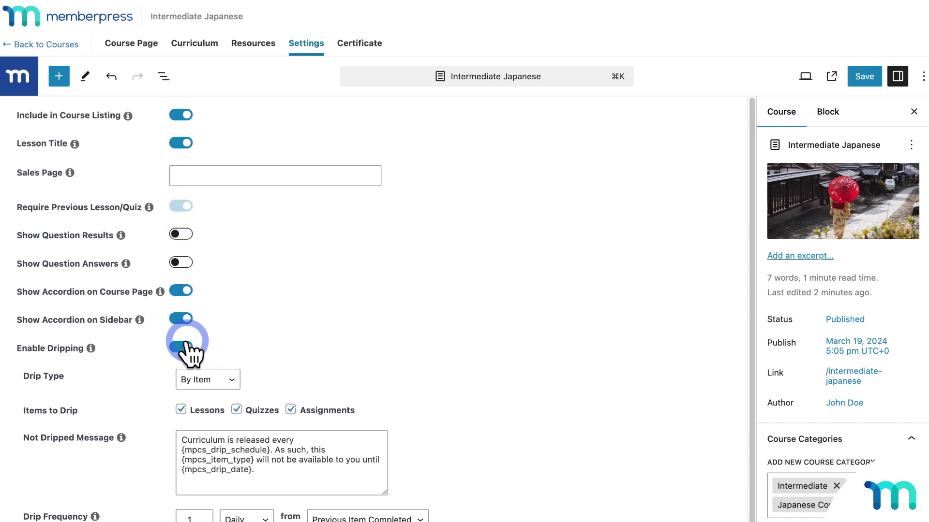
pyautogui.click(181, 347)
pyautogui.click(184, 206)
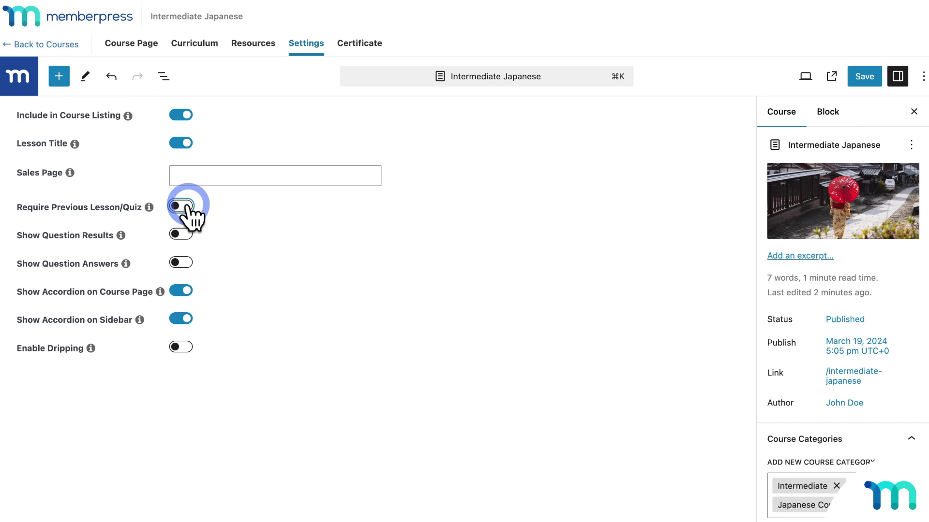
pyautogui.click(179, 347)
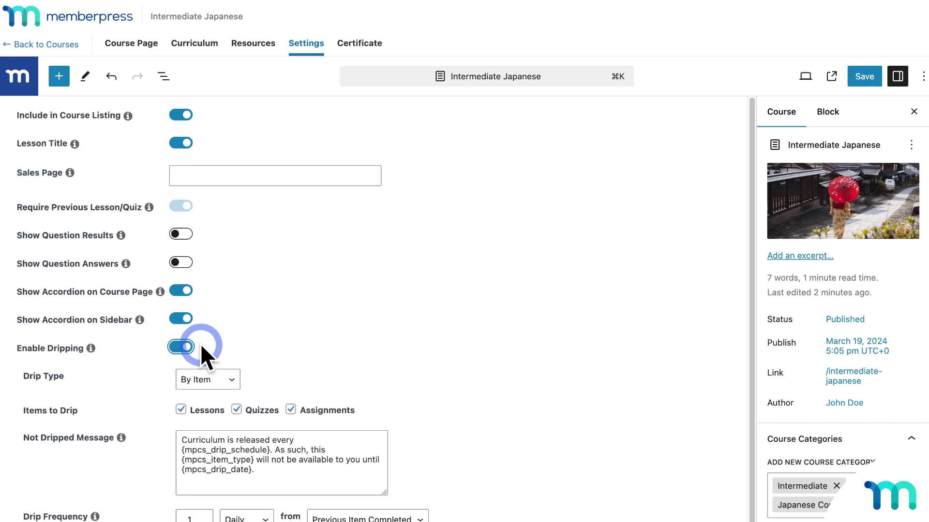
# Set the drip frequency to count from Course Start Date and save the course
pyautogui.scroll(-1, 434, 317)
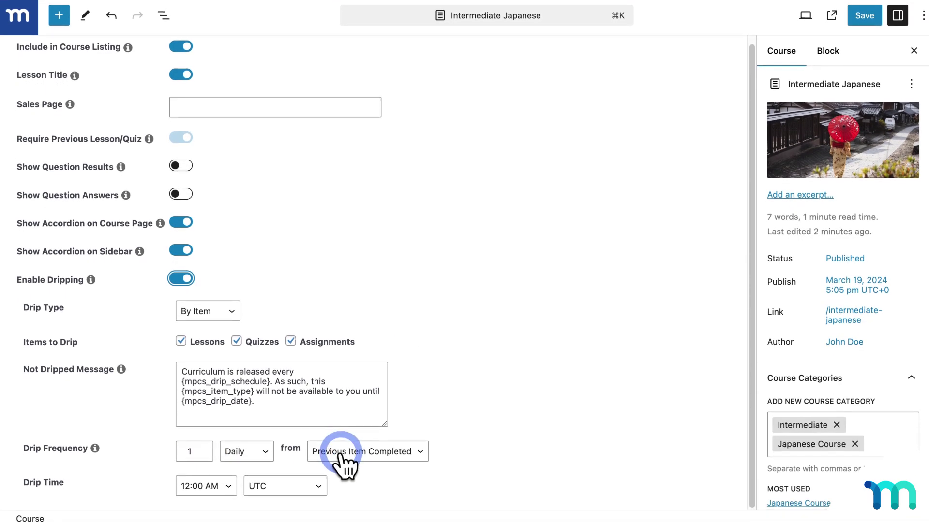
pyautogui.click(411, 452)
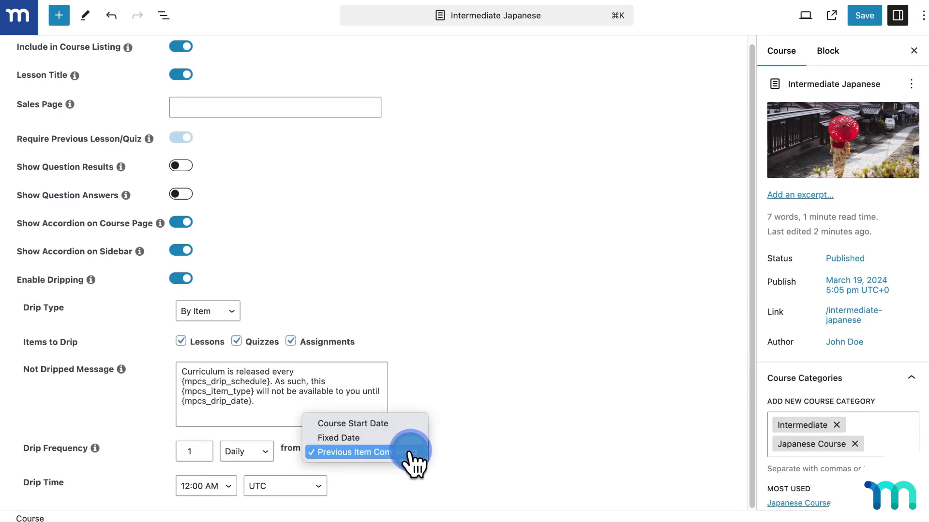
pyautogui.click(406, 424)
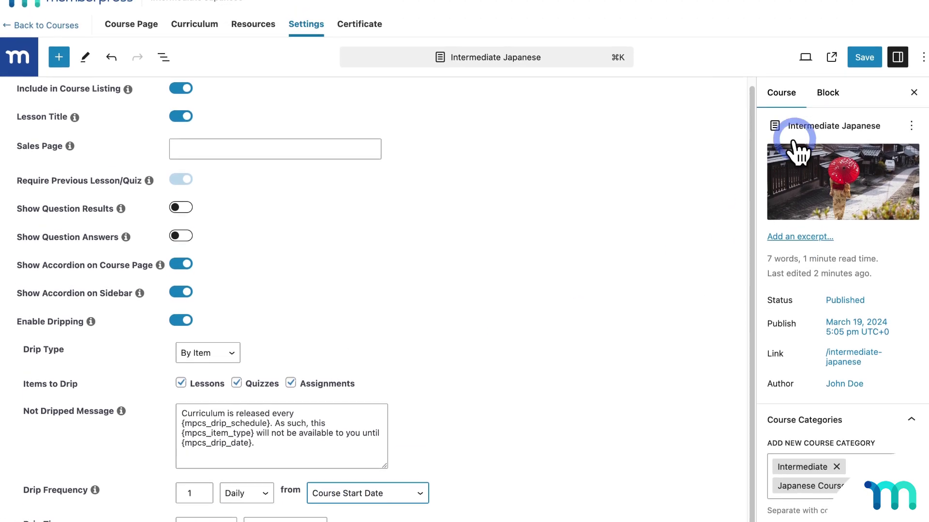
pyautogui.click(859, 71)
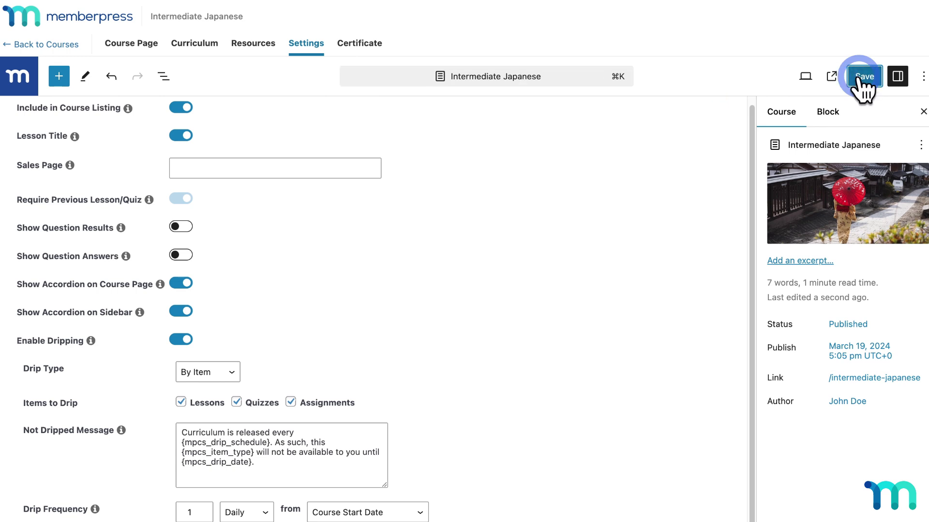
# Return to the courses list and open the public site in an incognito window
pyautogui.click(65, 45)
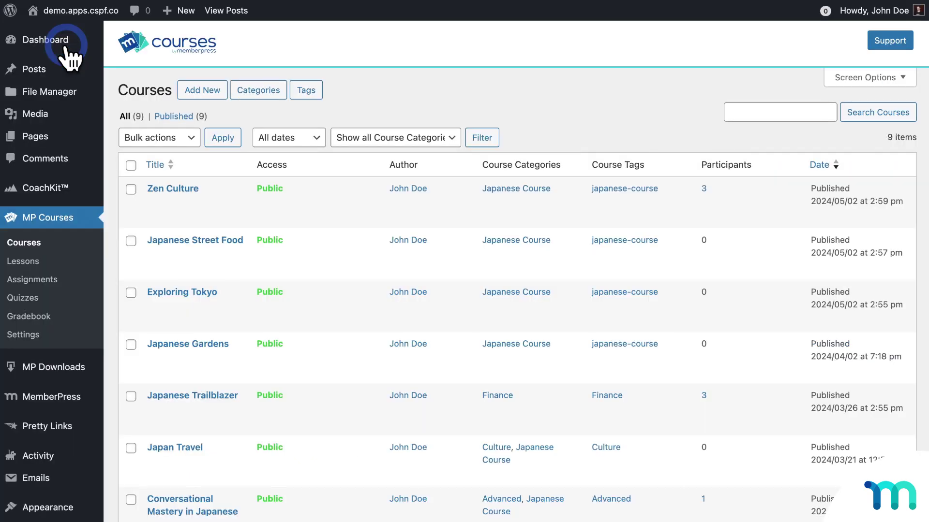
pyautogui.moveTo(54, 12)
pyautogui.rightClick(76, 33)
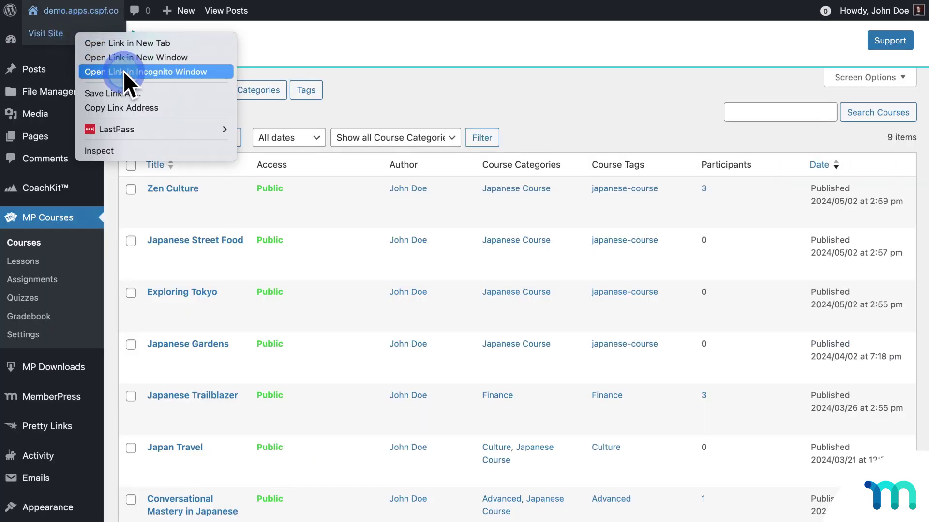
pyautogui.click(123, 70)
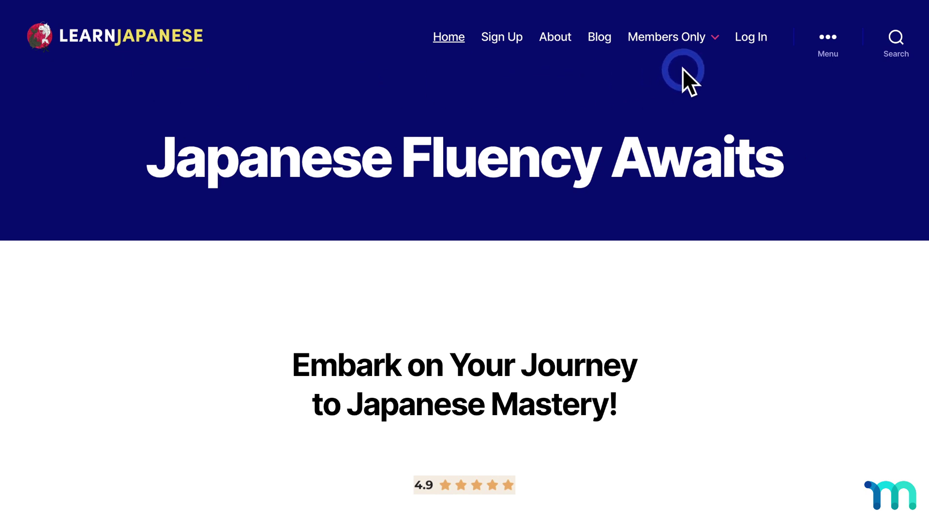
# Log in to the site as a member by entering the member's username and account password
pyautogui.click(754, 41)
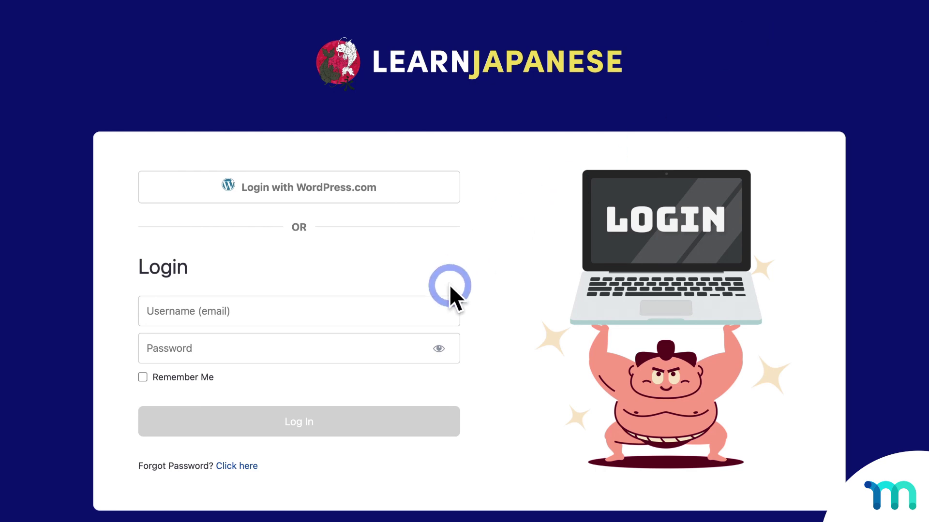
pyautogui.click(424, 307)
pyautogui.write('s')
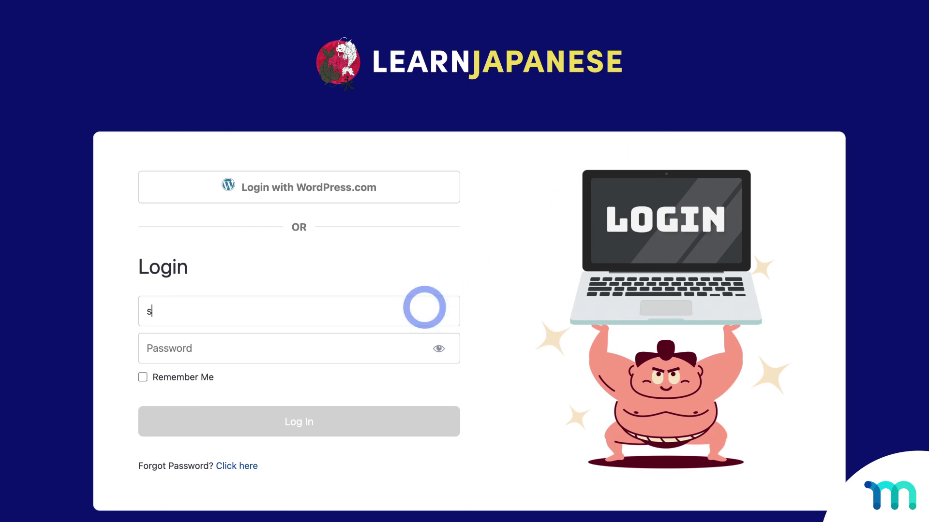
pyautogui.write('arahdoe')
pyautogui.press('Tab')
pyautogui.write('••••••')
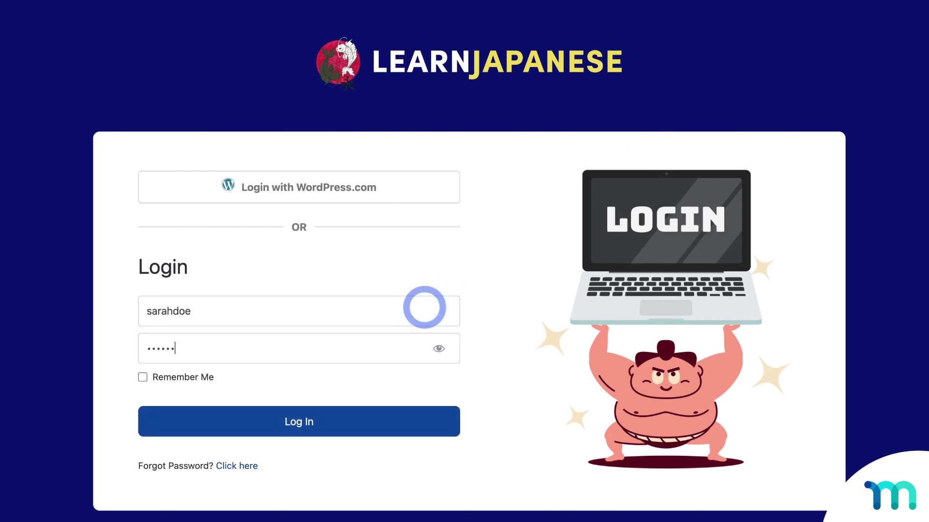
pyautogui.write('•')
pyautogui.press('Return')
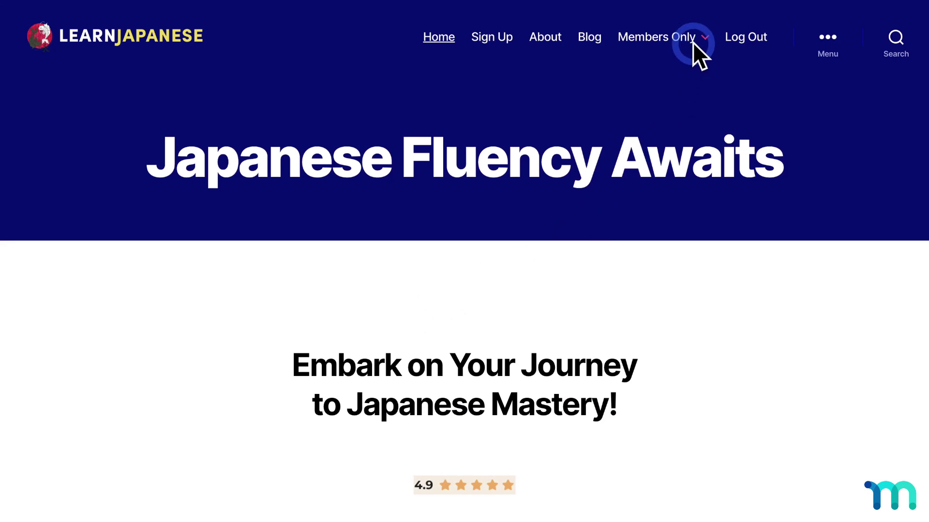
# Open the Intermediate Japanese course from the course list in the member's account
pyautogui.moveTo(693, 42)
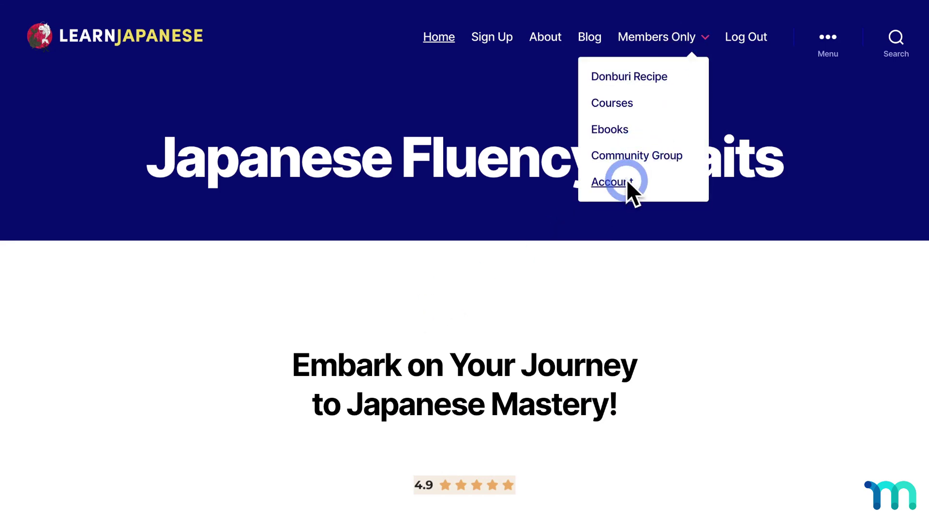
pyautogui.click(611, 183)
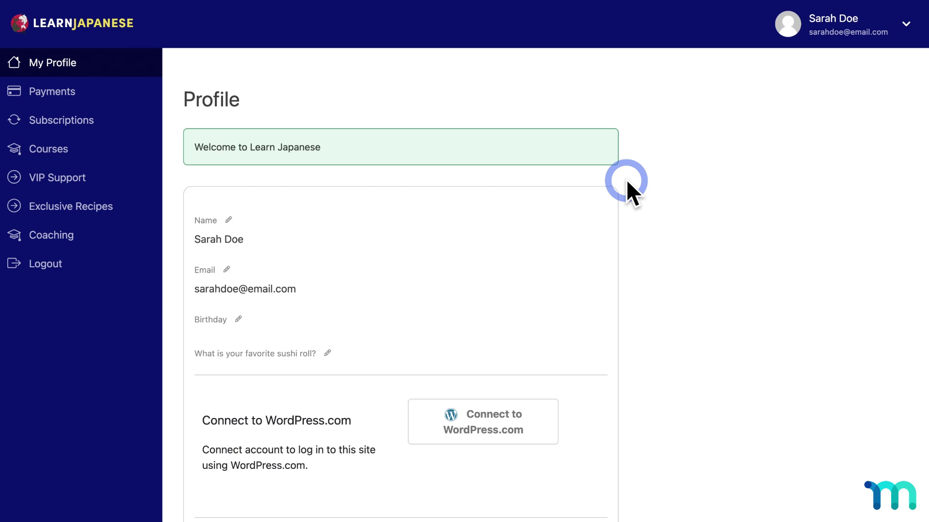
pyautogui.click(93, 148)
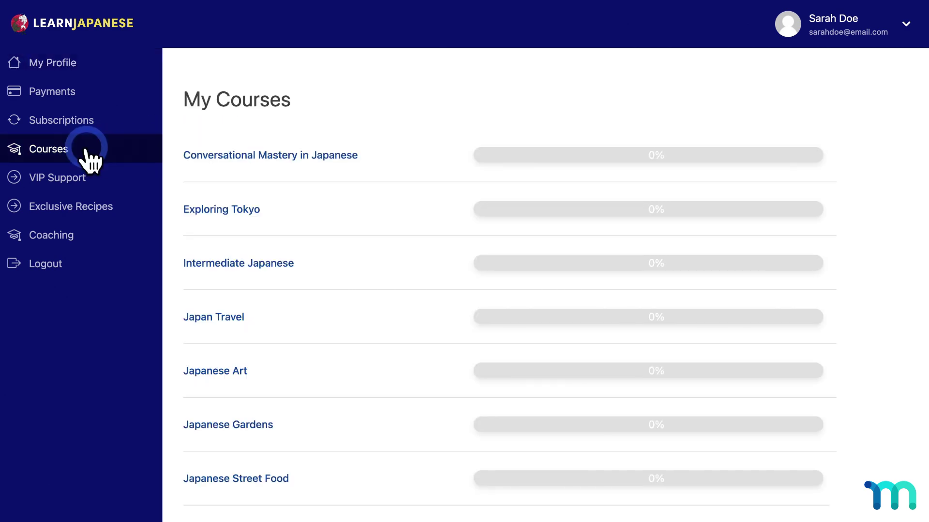
pyautogui.click(249, 256)
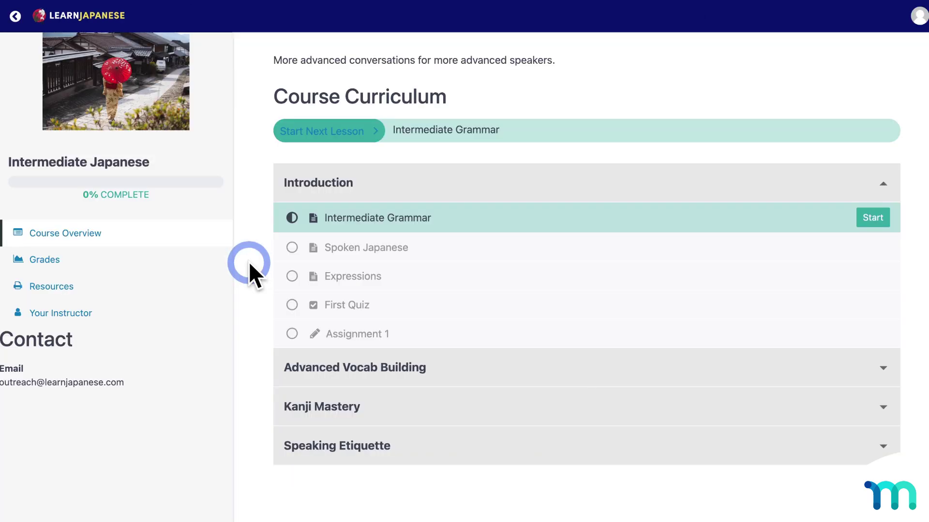
# Expand the Advanced Vocab Building section and examine which curriculum items are available to the member
pyautogui.click(869, 372)
pyautogui.scroll(-2, 835, 398)
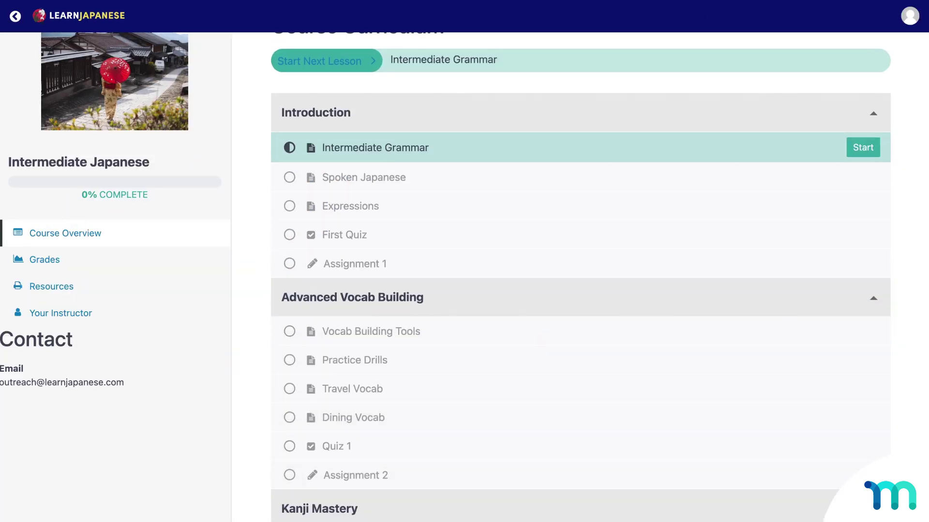
pyautogui.scroll(-2, 673, 307)
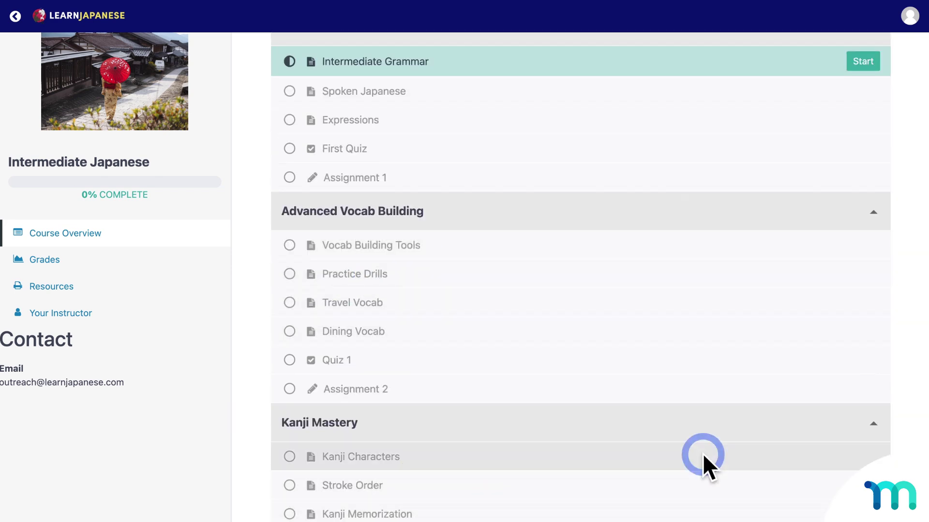
pyautogui.scroll(-2, 704, 465)
pyautogui.scroll(5, 473, 497)
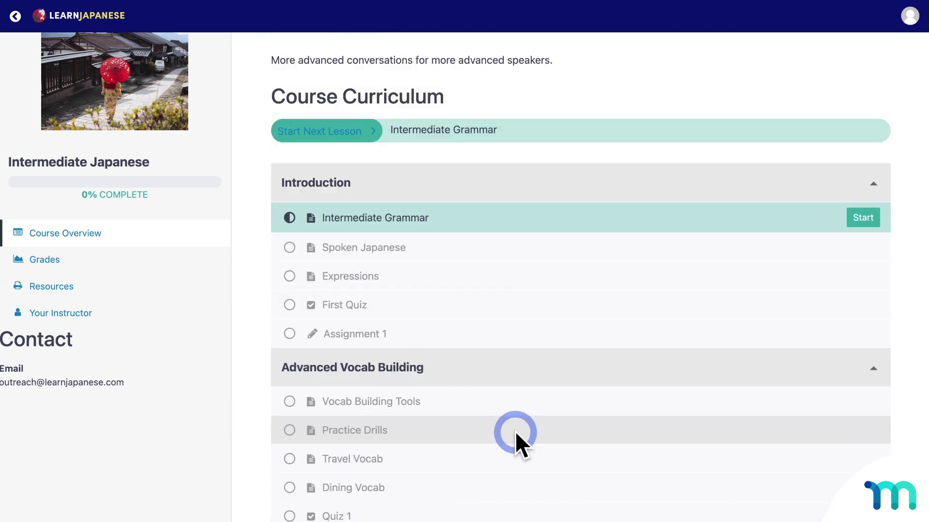
# Start and complete the Intermediate Grammar lesson, and read the not-dripped message on the Spoken Japanese lesson
pyautogui.click(856, 220)
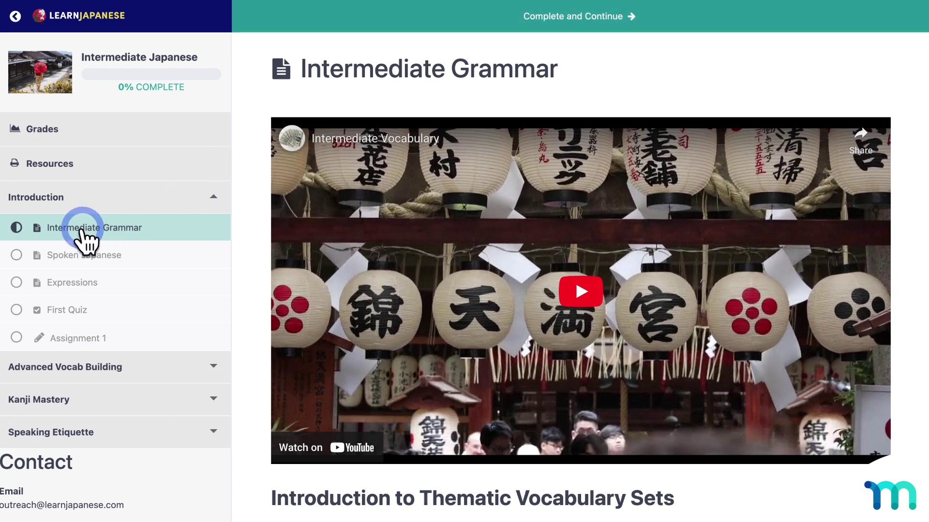
pyautogui.click(745, 28)
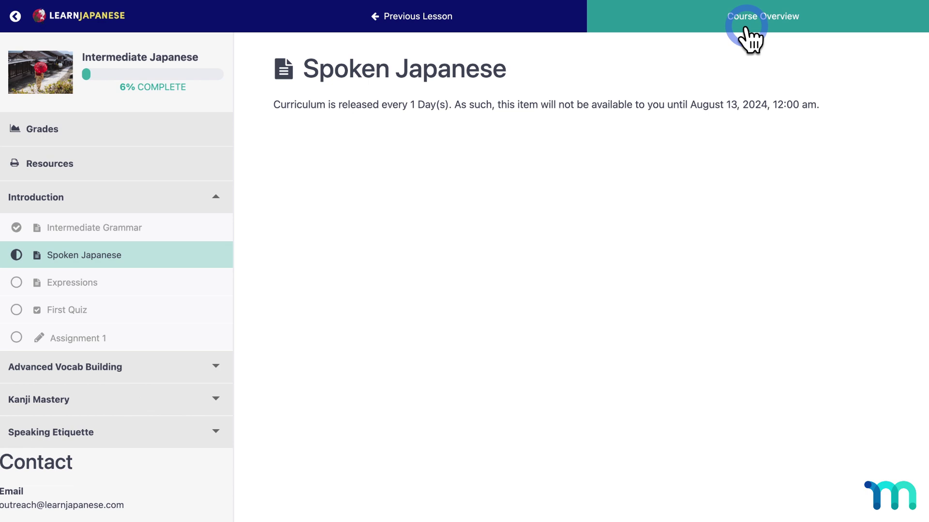
pyautogui.click(275, 102)
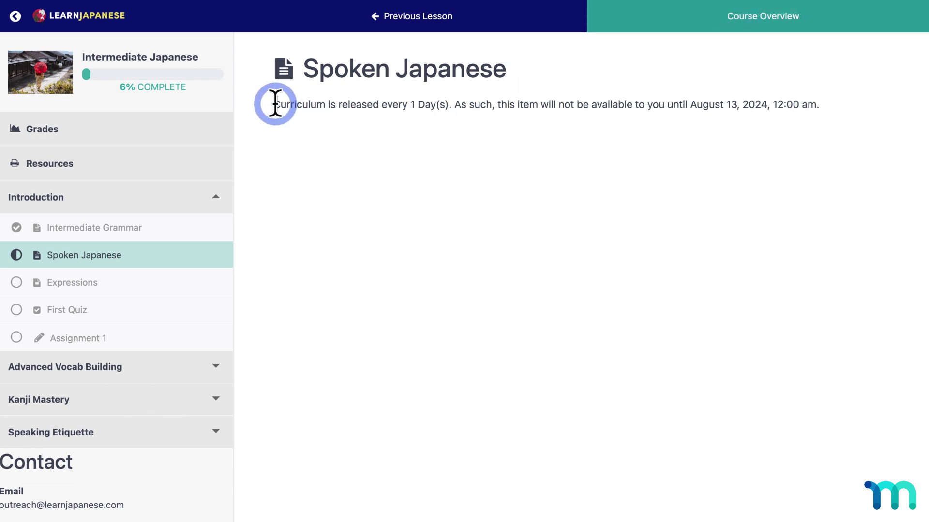
pyautogui.keyDown('shift'); pyautogui.click(745, 112); pyautogui.keyUp('shift')
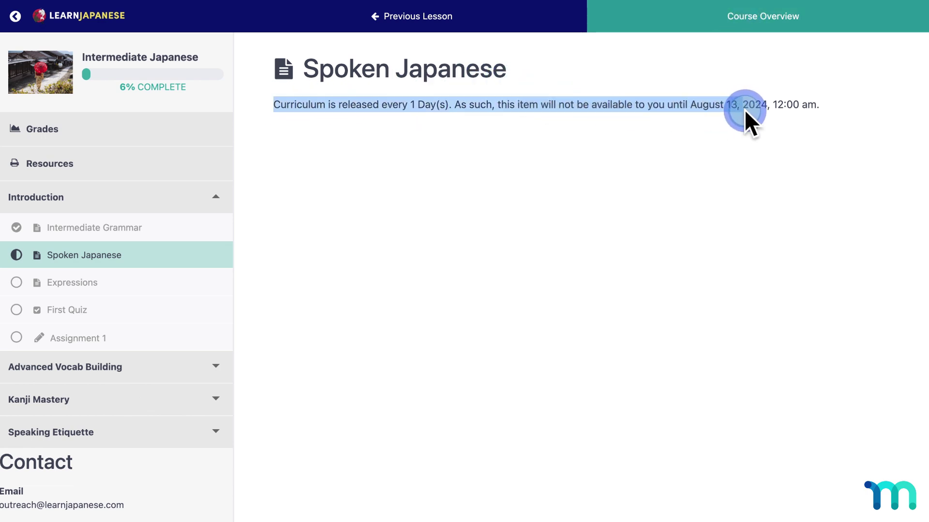
pyautogui.keyDown('shift'); pyautogui.click(817, 106); pyautogui.keyUp('shift')
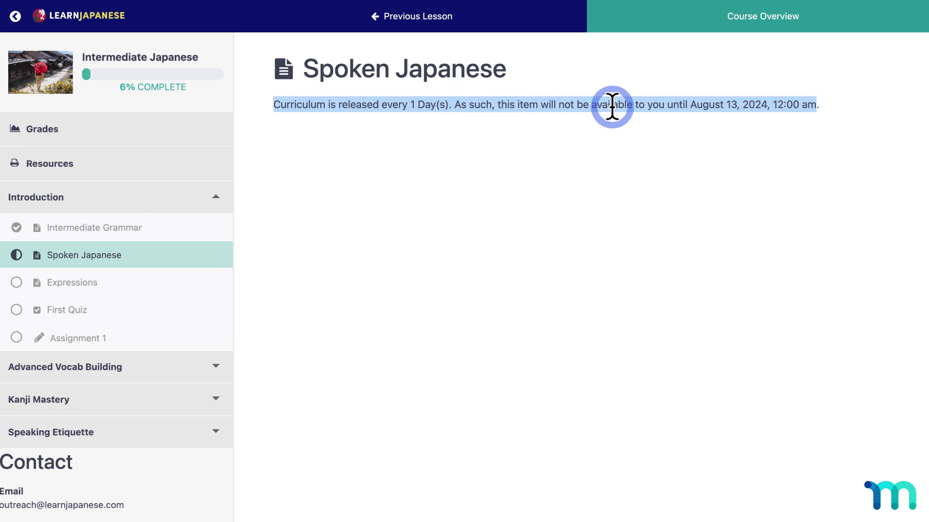
pyautogui.click(751, 154)
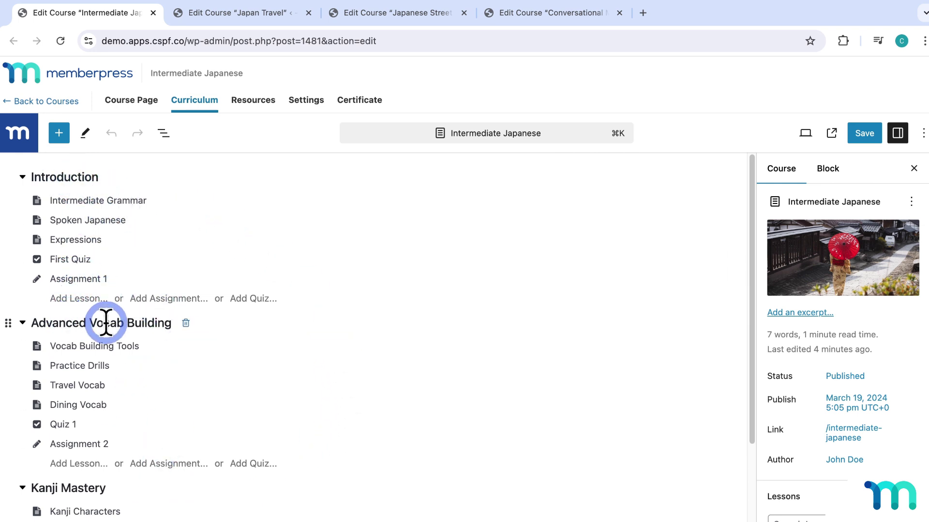
# Review the Intermediate Japanese course curriculum from the Introduction section through Speaking Etiquette
pyautogui.scroll(-2, 352, 312)
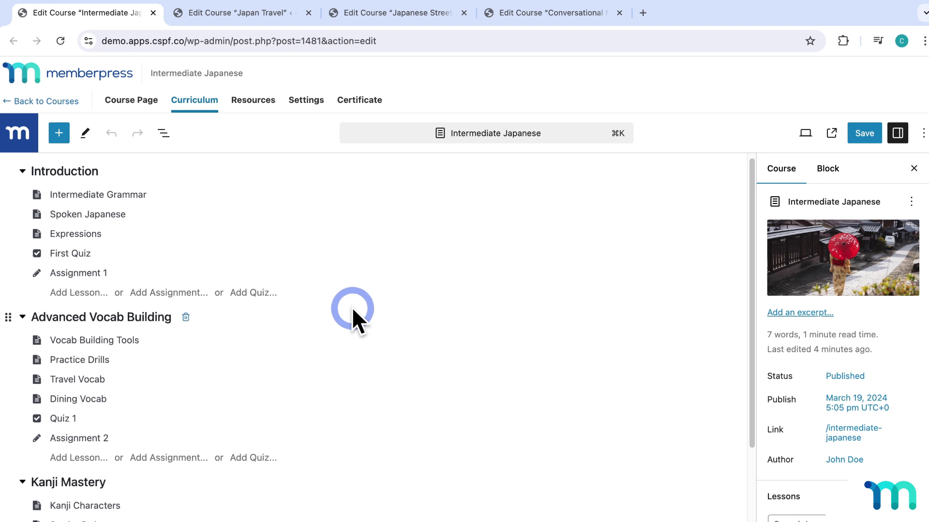
pyautogui.scroll(-3, 359, 307)
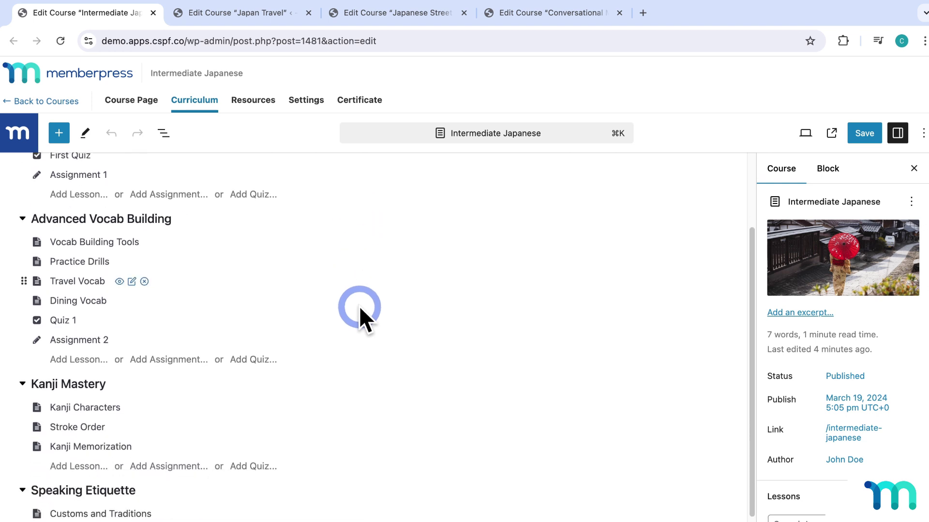
pyautogui.scroll(5, 361, 308)
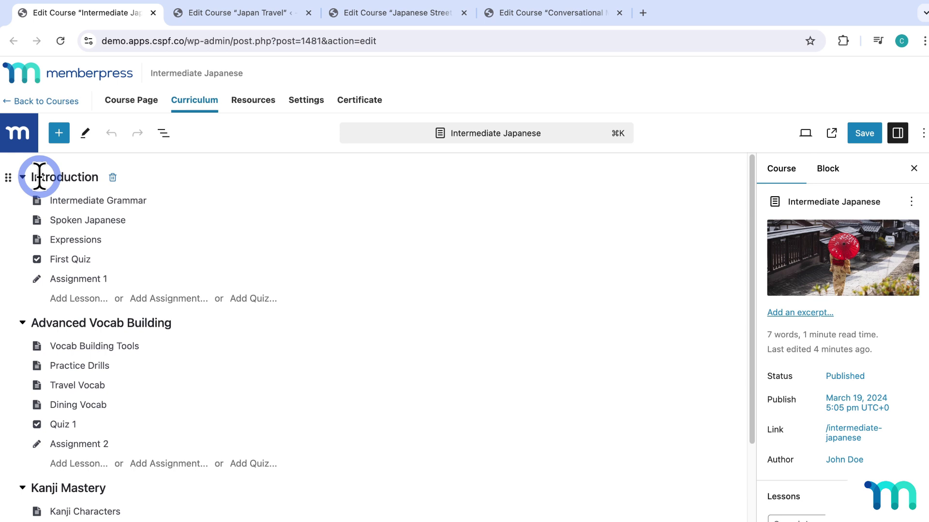
pyautogui.scroll(-4, 84, 488)
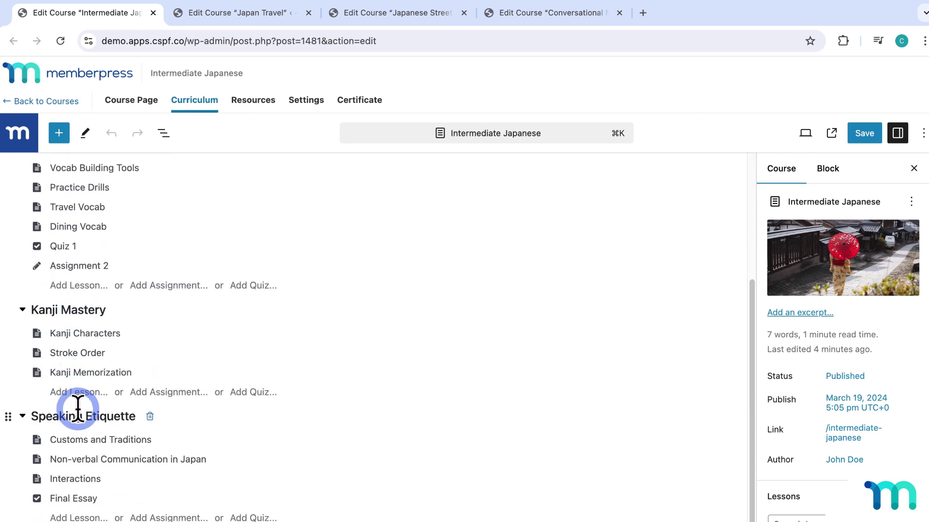
pyautogui.scroll(4, 111, 411)
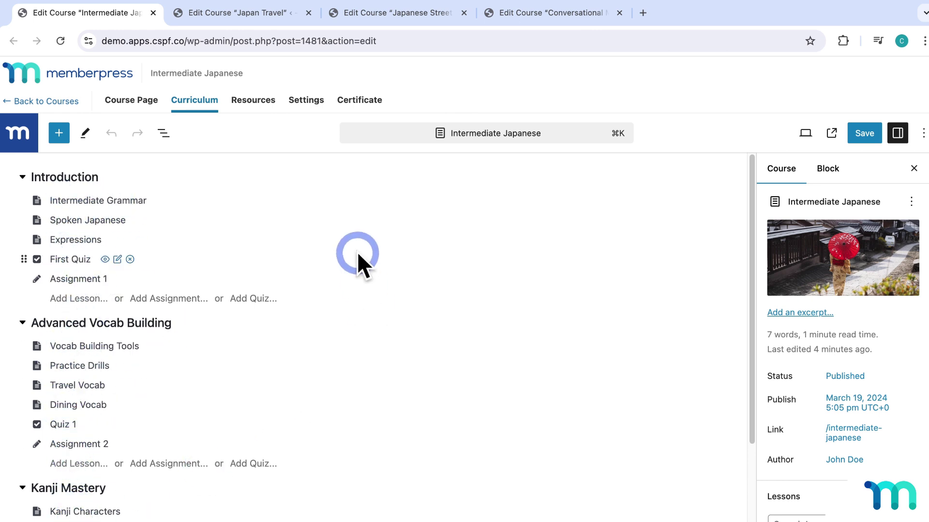
# Switch to the Japan Travel course and examine how its curriculum is divided into an introduction and day-based sections
pyautogui.click(268, 17)
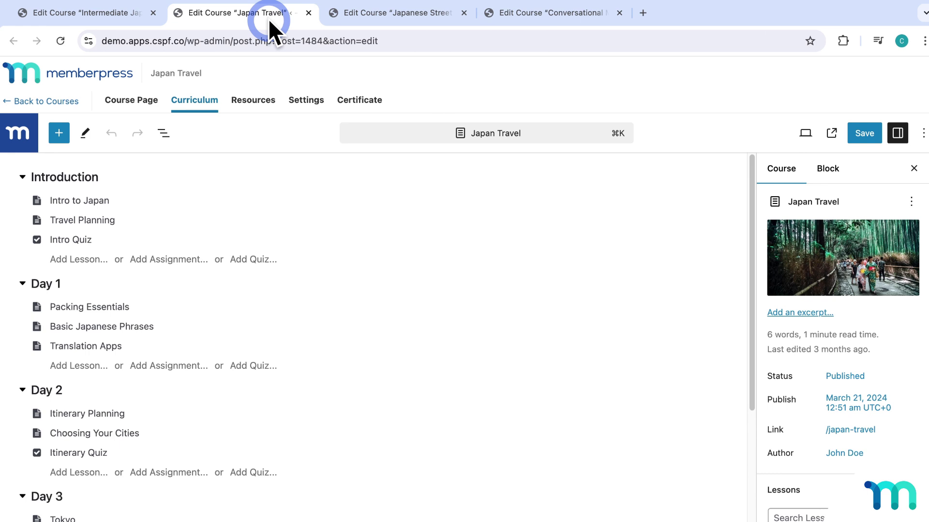
pyautogui.scroll(-1, 358, 259)
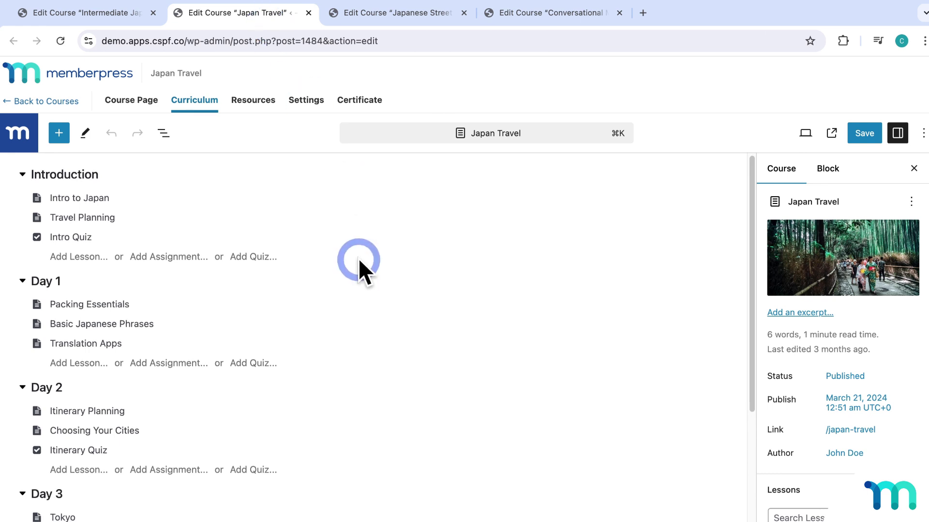
pyautogui.scroll(-3, 359, 259)
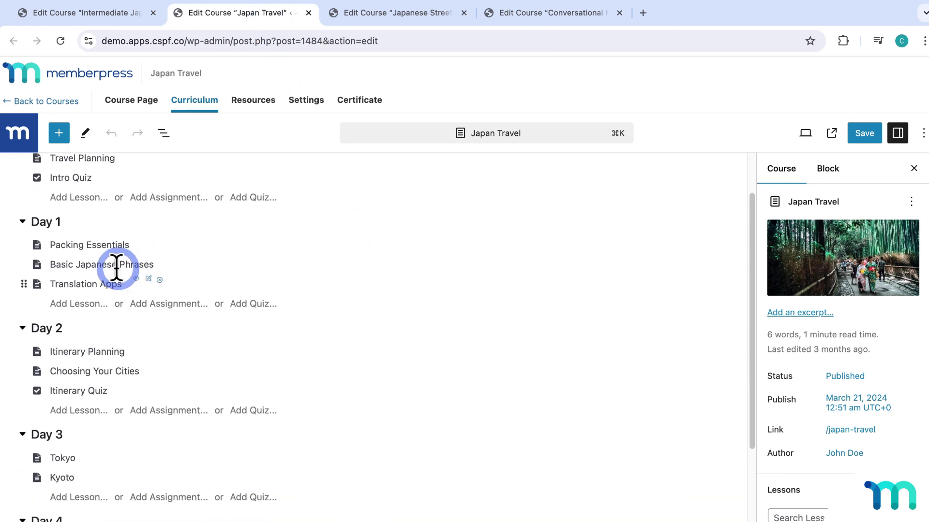
pyautogui.scroll(-5, 406, 390)
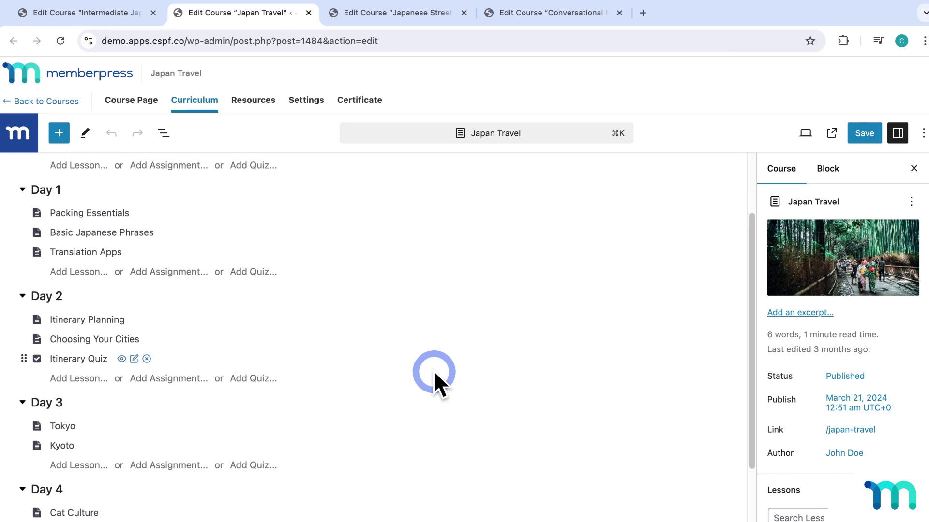
pyautogui.scroll(-5, 437, 369)
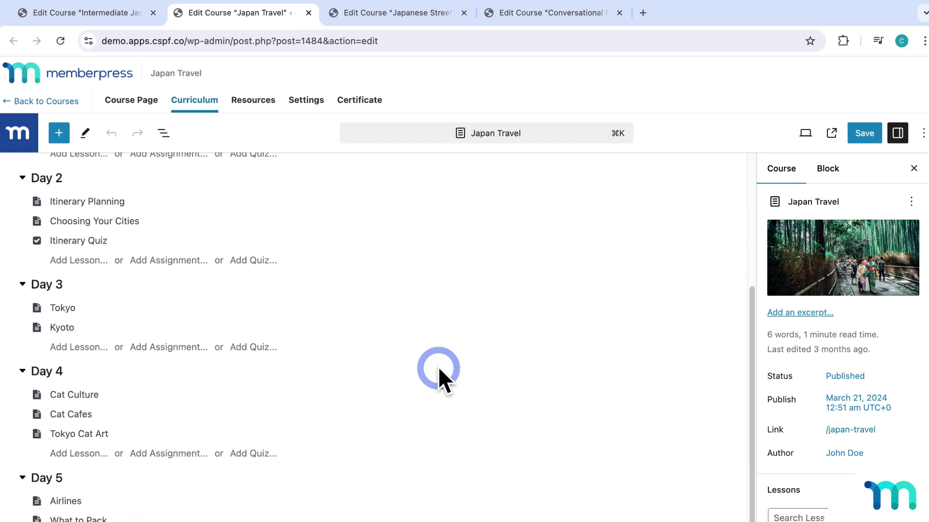
pyautogui.scroll(6, 438, 387)
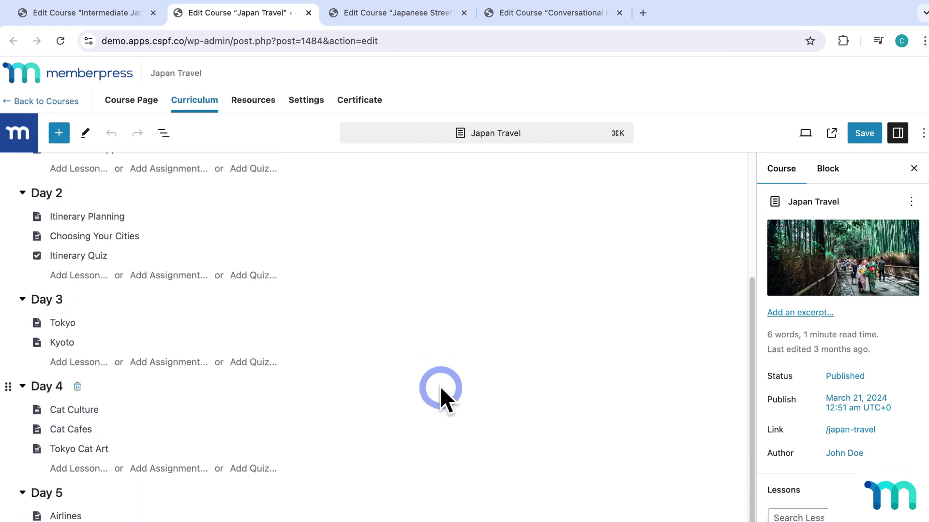
pyautogui.scroll(6, 442, 387)
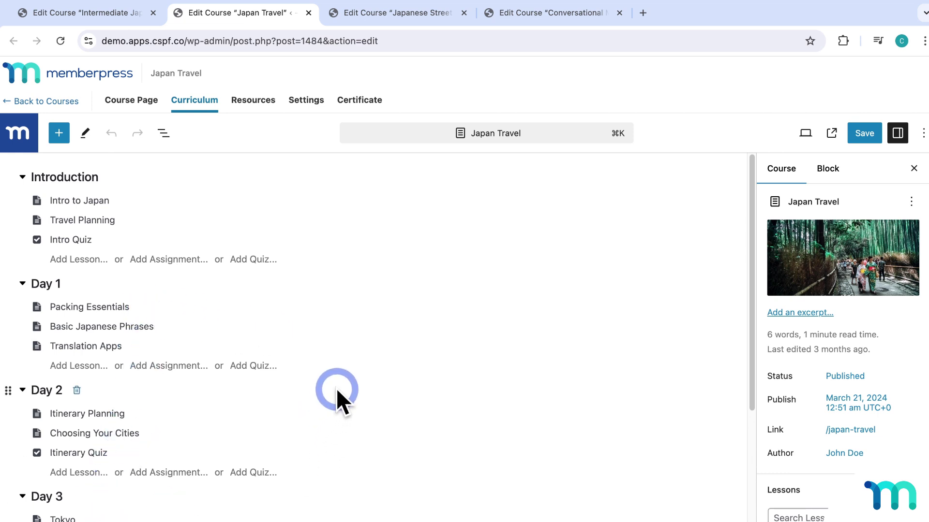
pyautogui.scroll(-1, 350, 315)
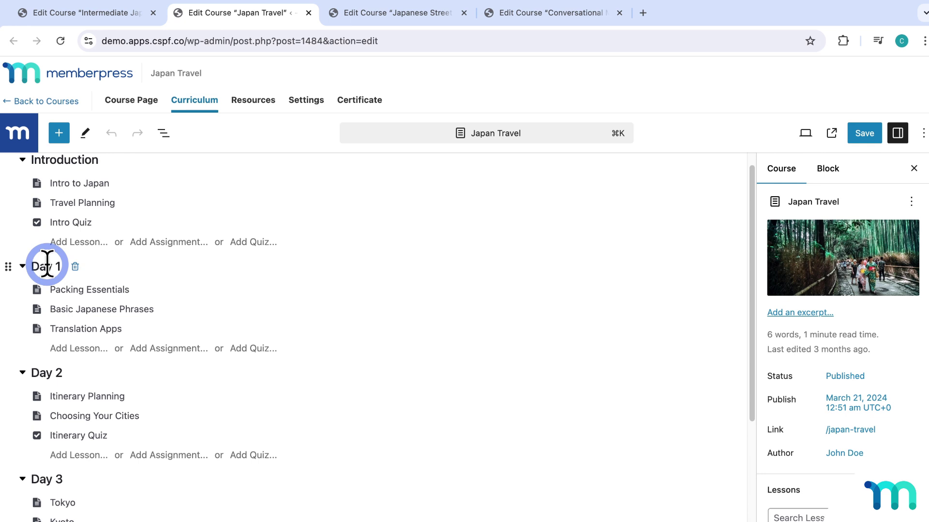
pyautogui.scroll(-1, 127, 261)
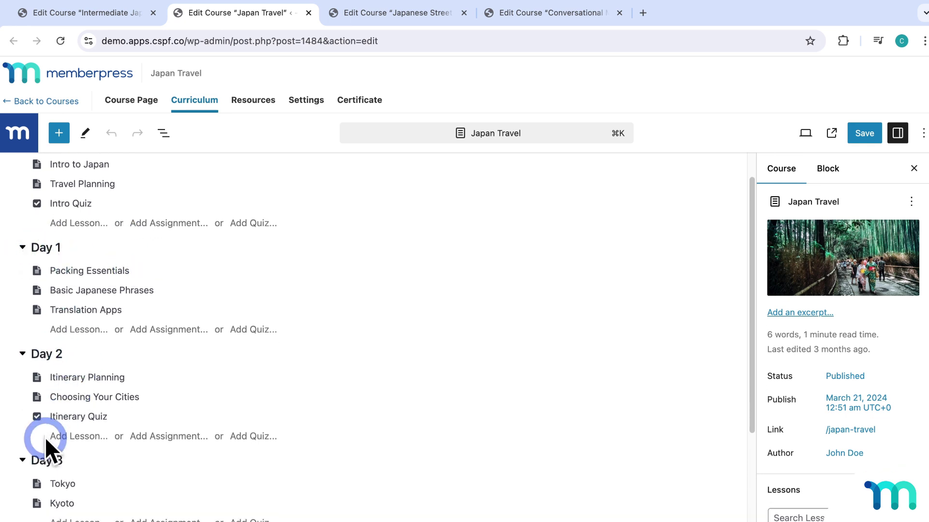
pyautogui.scroll(-2, 419, 312)
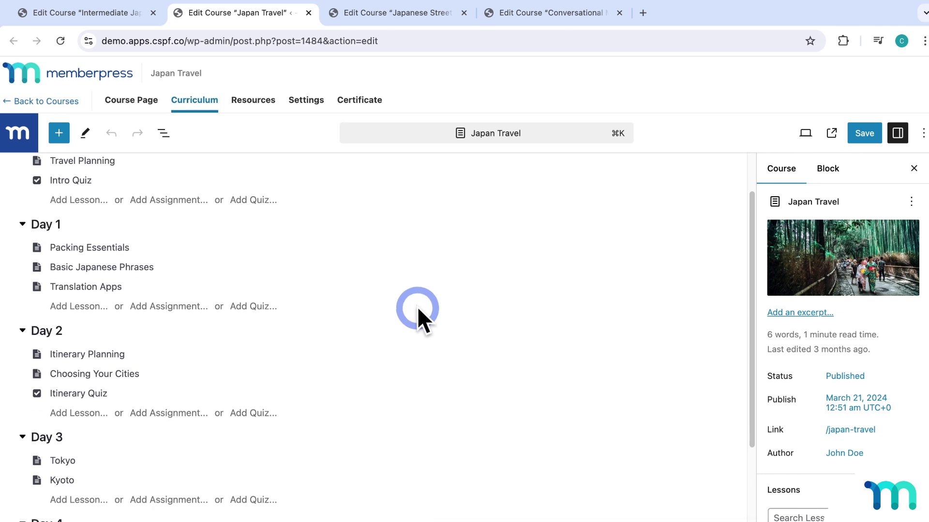
pyautogui.scroll(-1, 421, 305)
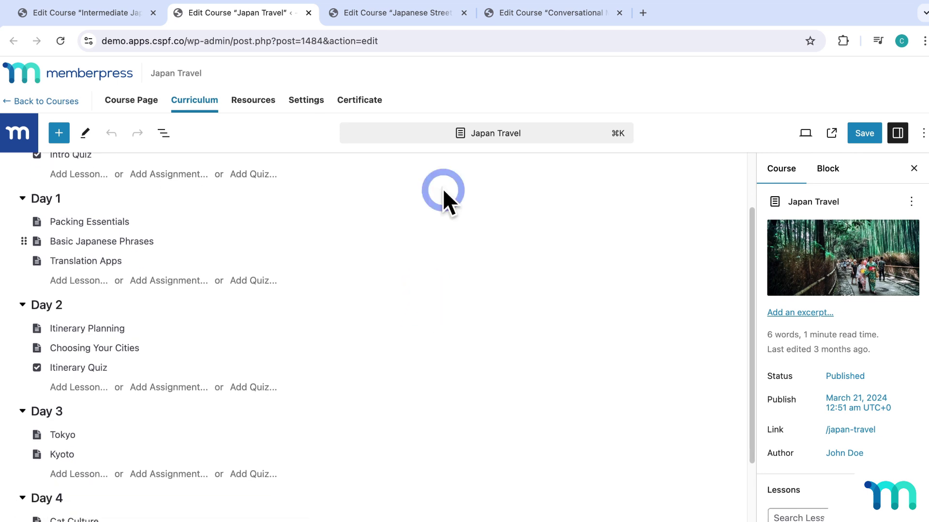
# Examine the day-numbered lessons of the Japanese Street Food course and the weekly sections of the Conversational Mastery in Japanese course
pyautogui.click(431, 13)
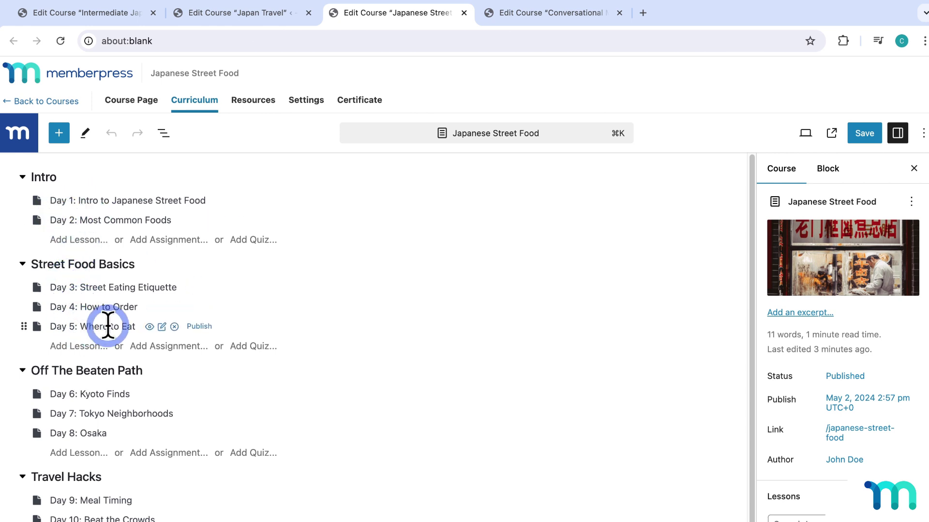
pyautogui.scroll(-1, 323, 220)
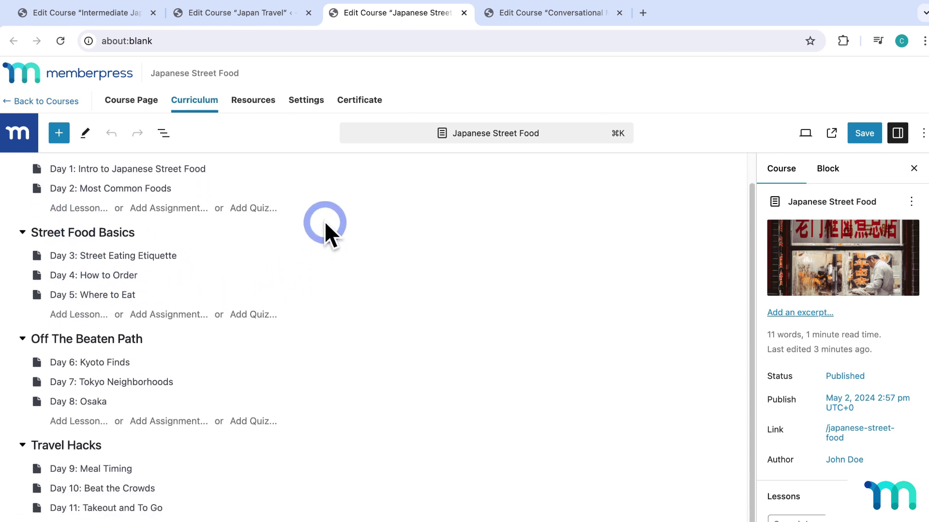
pyautogui.scroll(1, 339, 242)
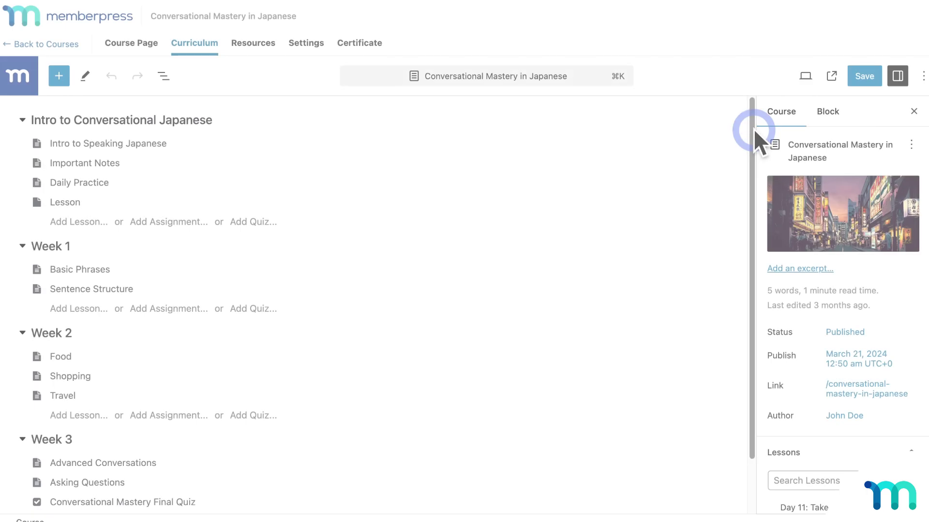
pyautogui.moveTo(754, 134); pyautogui.dragTo(762, 186)
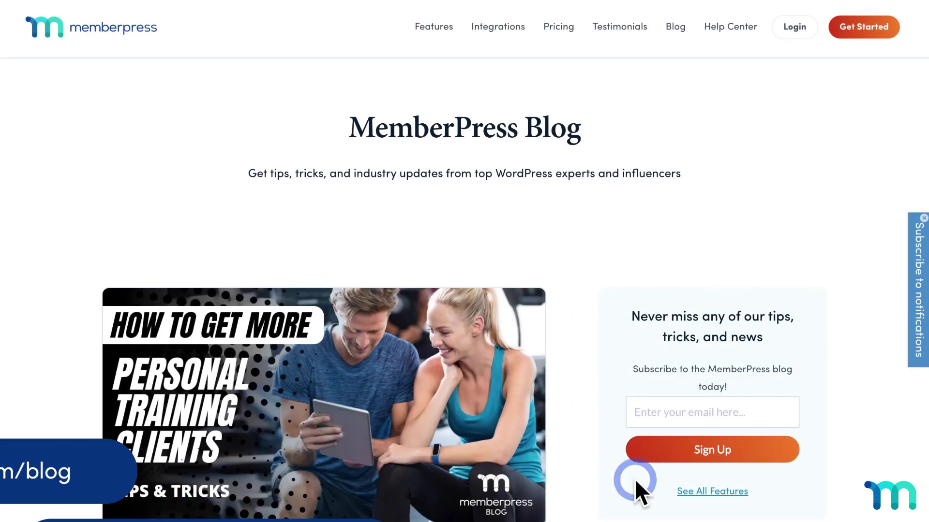
# Look through the posts on the MemberPress Blog page
pyautogui.scroll(-15, 729, 316)
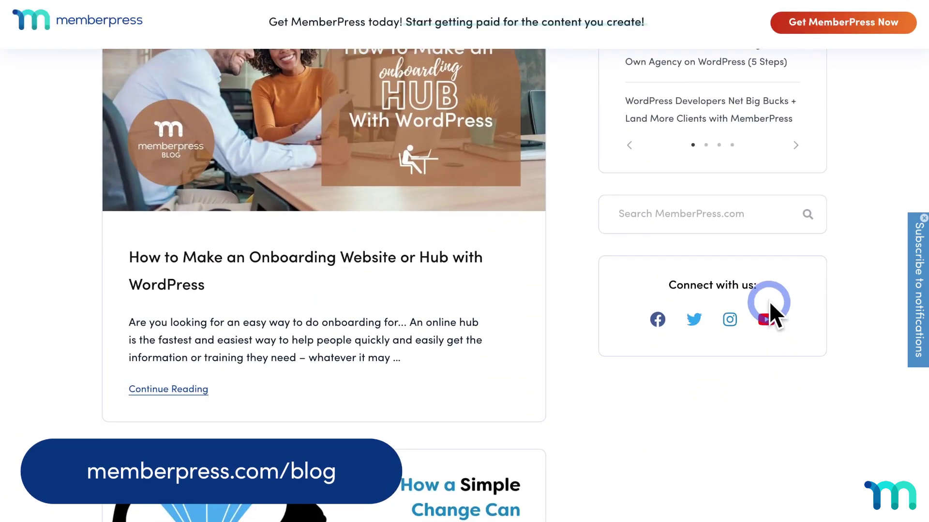